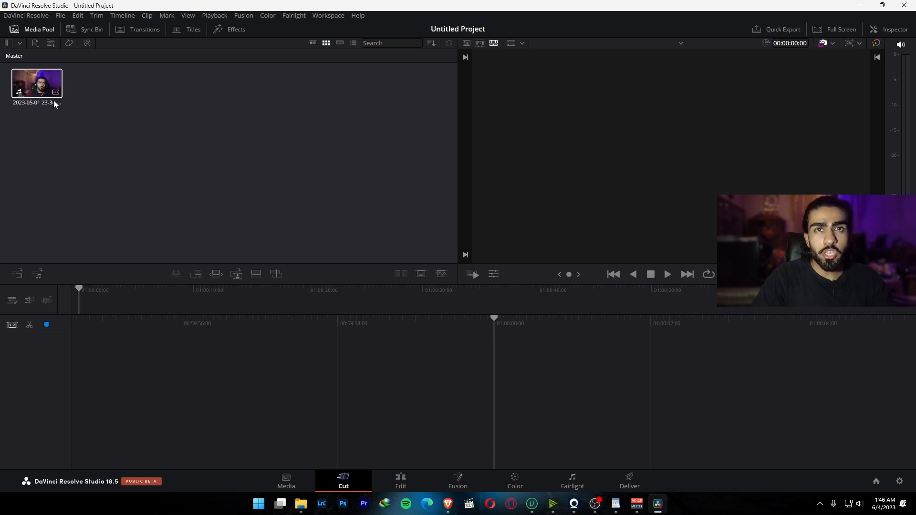
left_click_drag(50, 96, 340, 415)
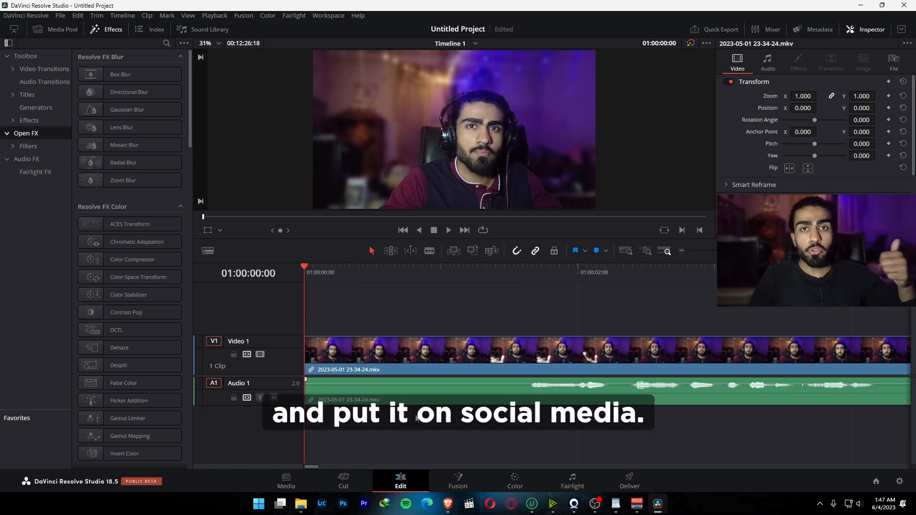
left_click(496, 278)
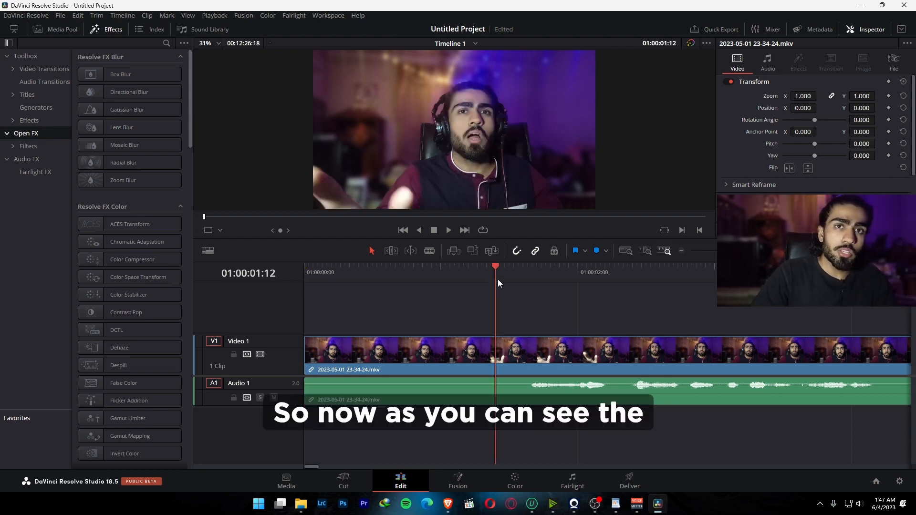
left_click_drag(312, 467, 324, 466)
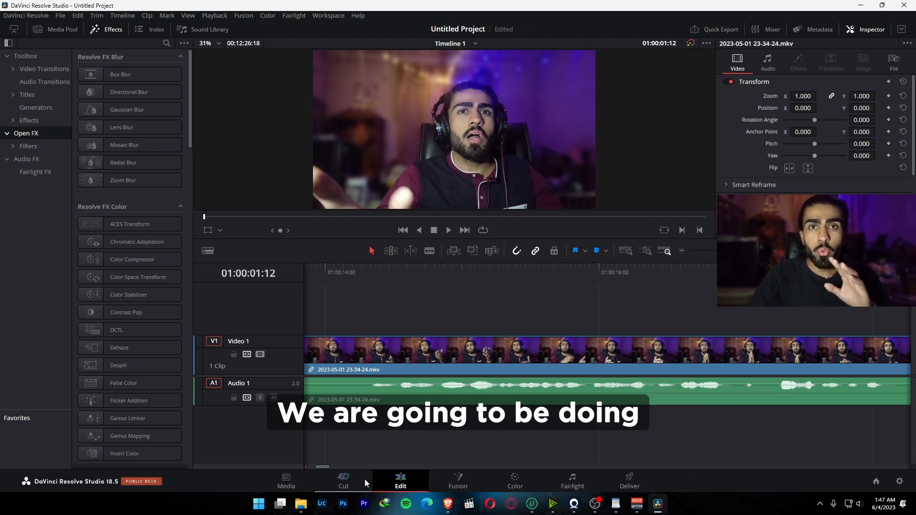
left_click_drag(319, 467, 309, 465)
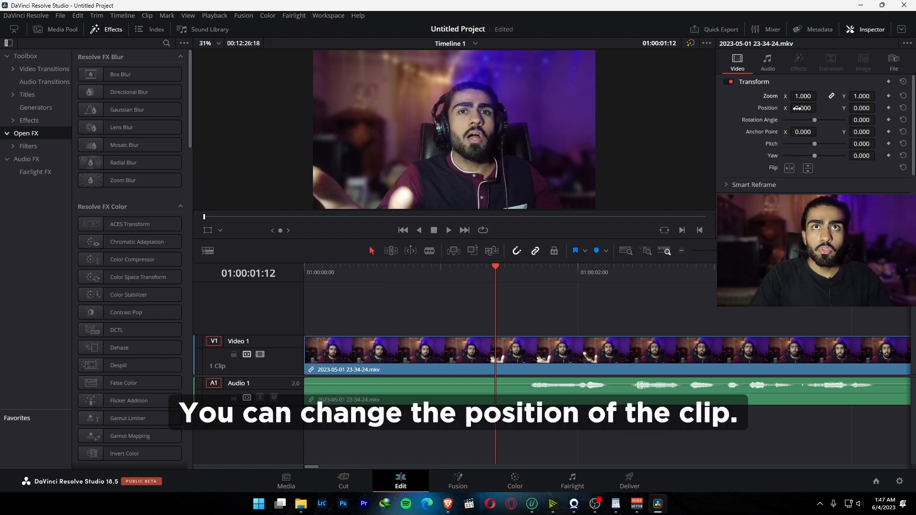
Try shifting the clip's horizontal position, undo the change, and look through the remaining video properties
left_click_drag(801, 108, 829, 120)
key("ctrl+z")
key("ctrl+z")
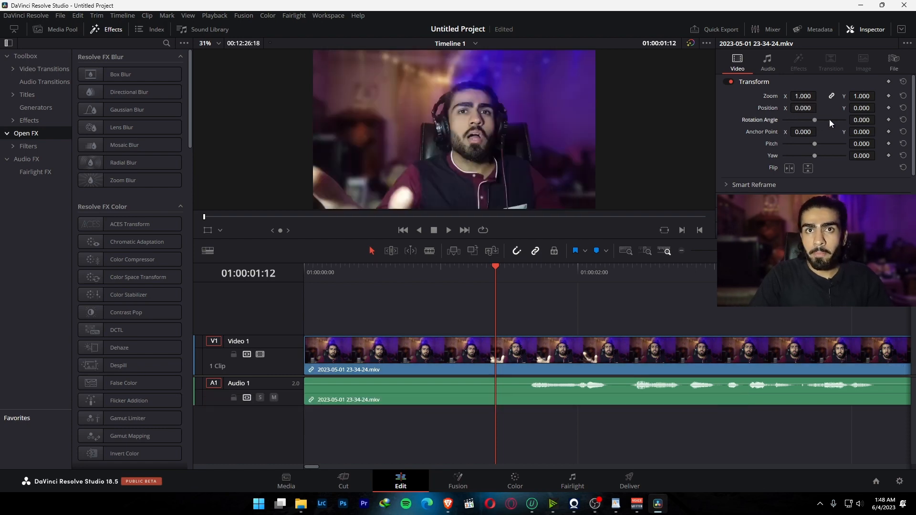
scroll(829, 119, "down", 4)
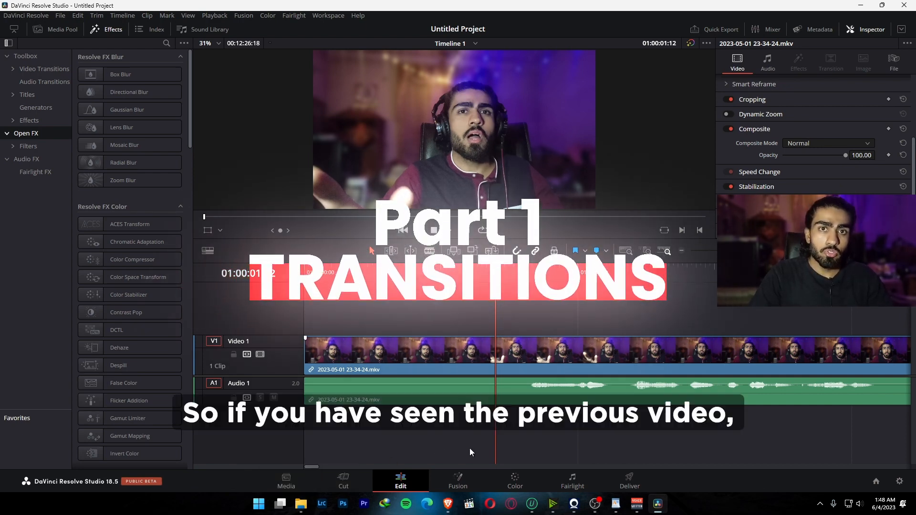
Ripple-trim the start of the clip up to 01:00:01:18
left_click_drag(314, 467, 314, 467)
left_click(434, 344)
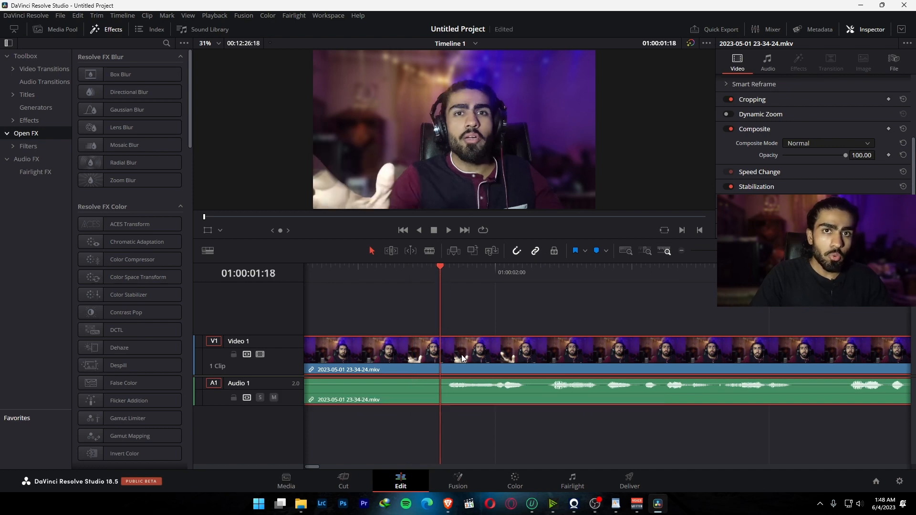
key("q")
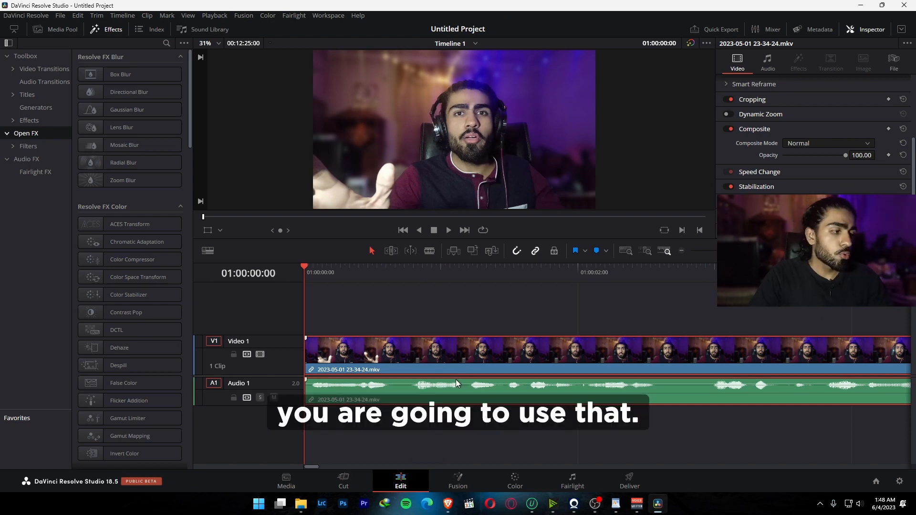
Split the clip with its audio at 01:00:00:20 and again at 01:00:01:13
left_click(395, 276)
key("ctrl+b")
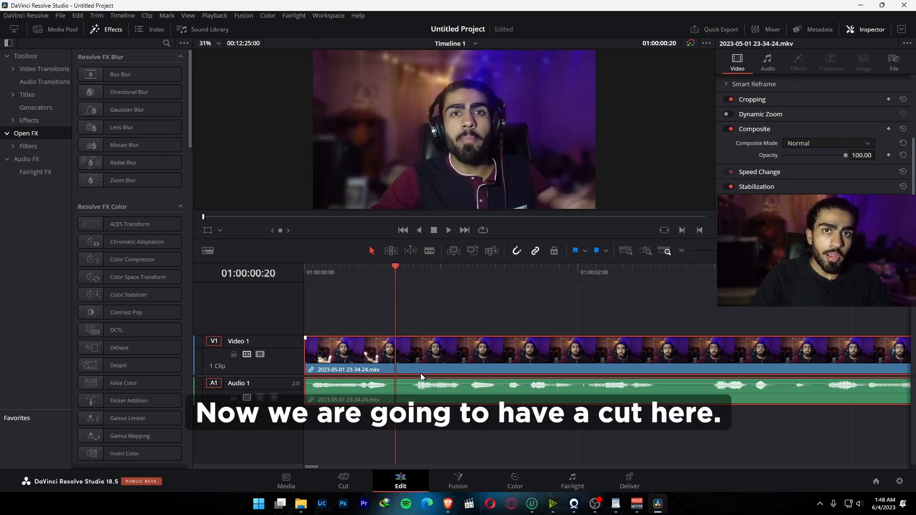
left_click(502, 274)
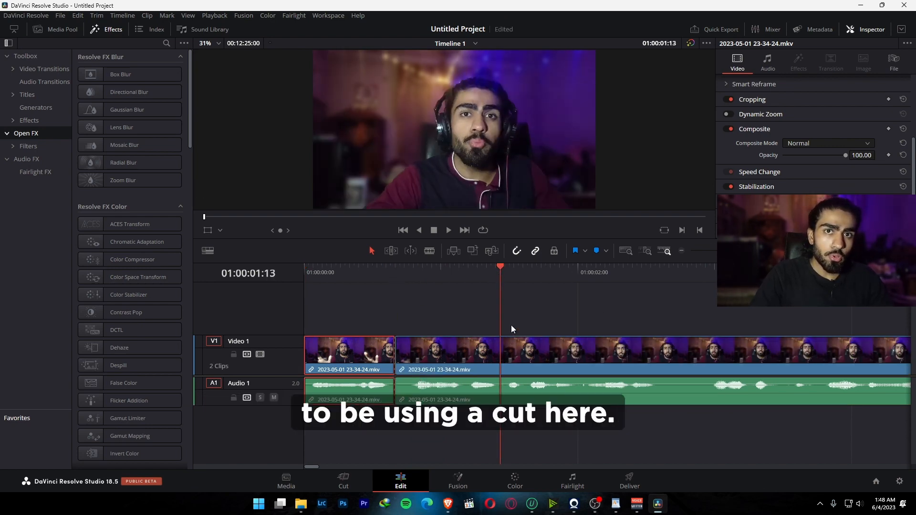
key("ctrl+b")
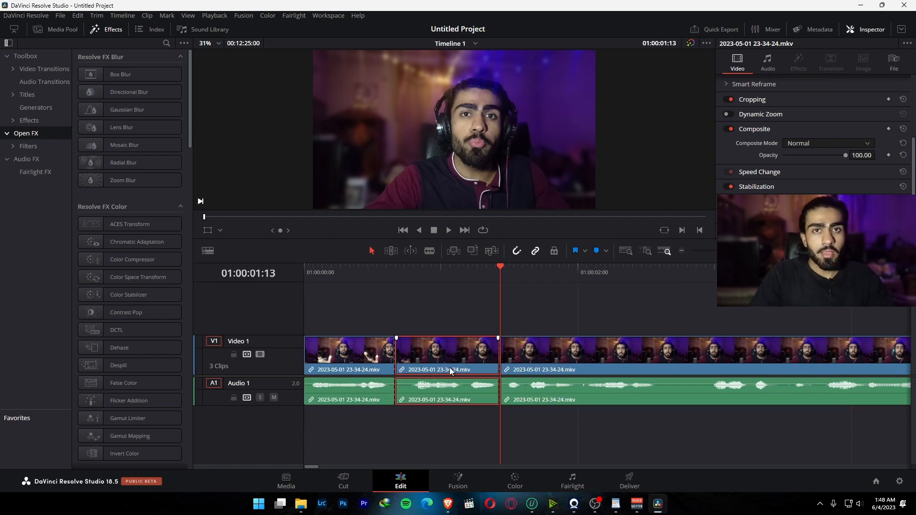
Try deleting the middle segment between the two cuts, and undo the deletion
key("BackSpace")
left_click(437, 365)
key("BackSpace")
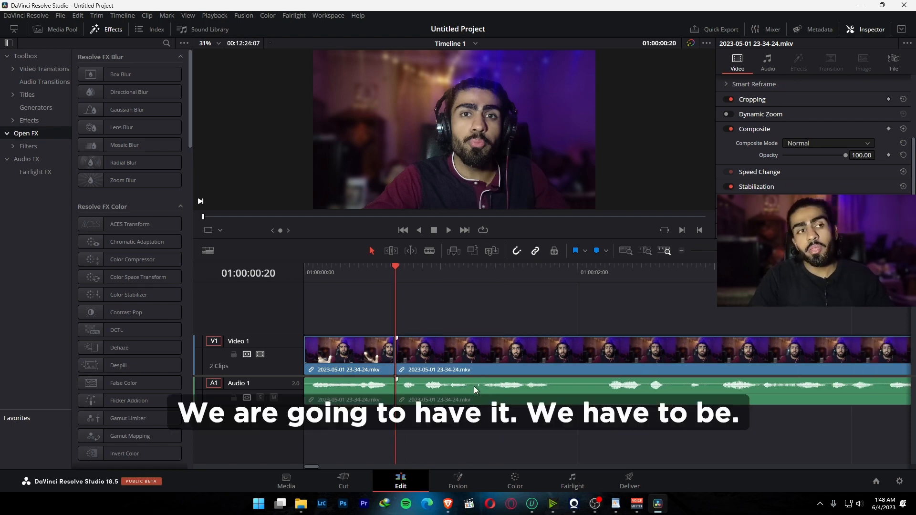
key("ctrl+z")
key("ctrl+z")
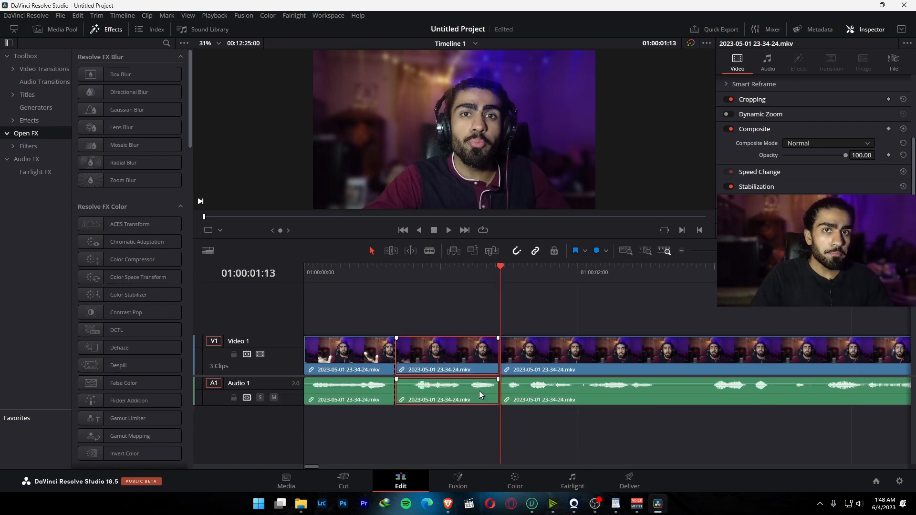
Ripple-delete the middle segment between the two cuts and move the playhead back to 01:00:00:14
key("Delete")
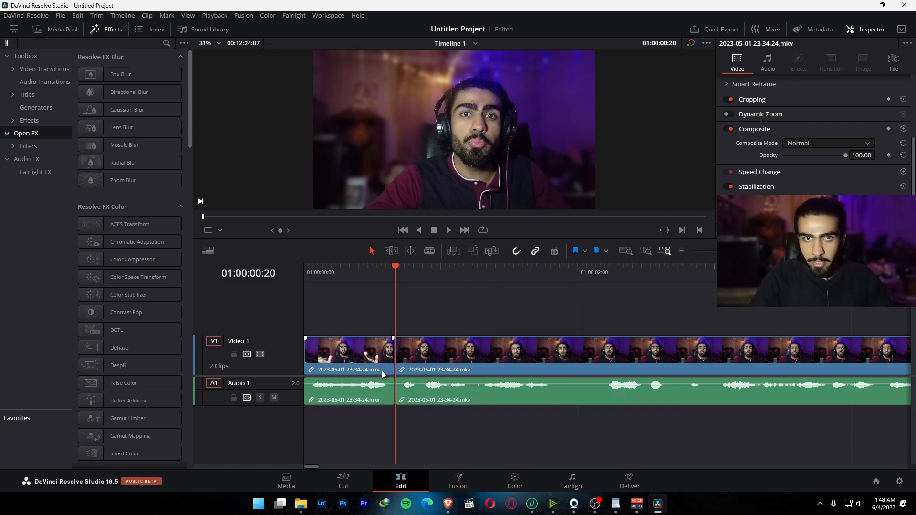
left_click_drag(394, 271, 367, 270)
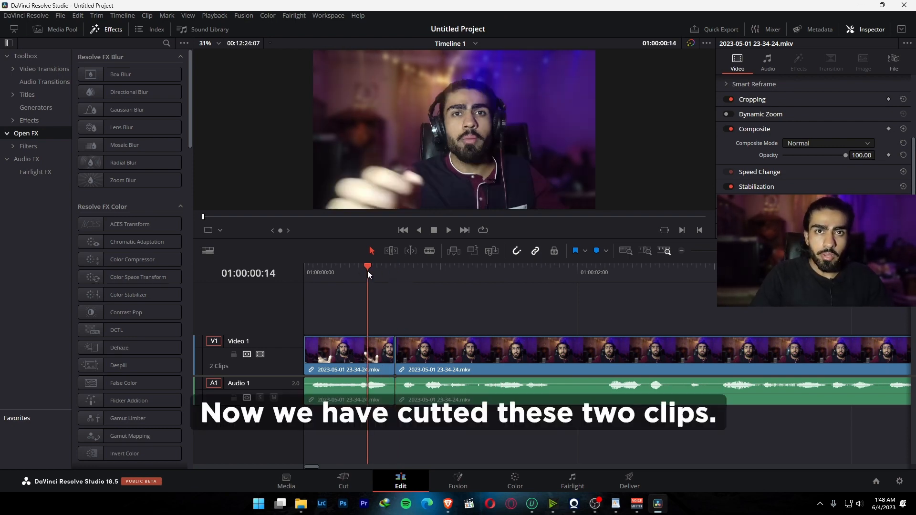
Select both clips and apply the Smooth Cut video transition at the cut between them
left_click_drag(382, 307, 499, 369)
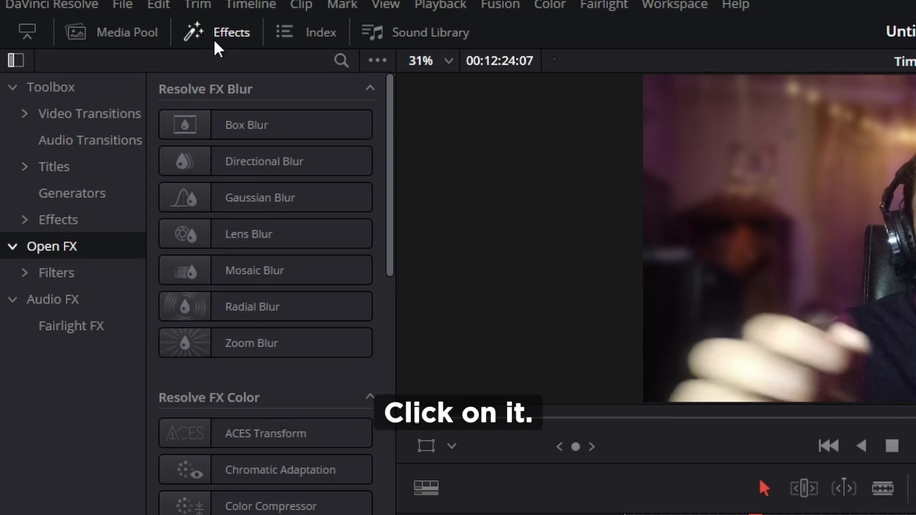
left_click(106, 115)
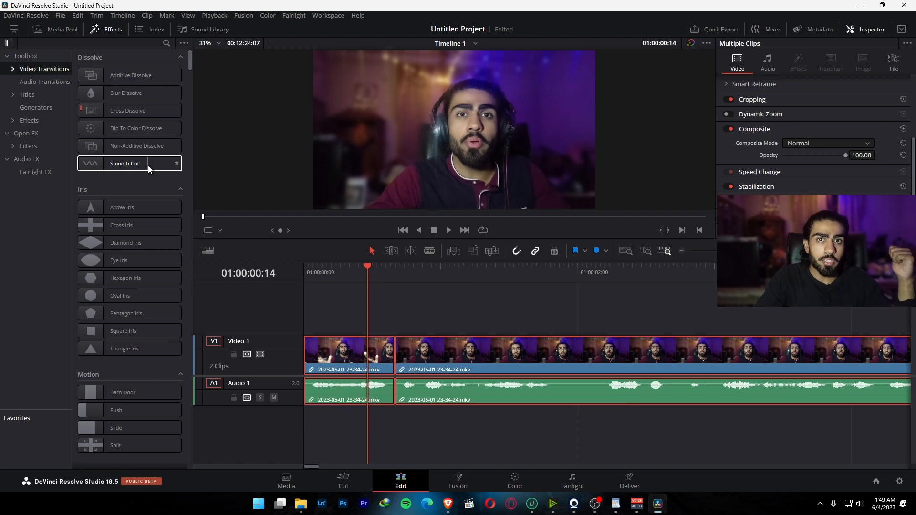
left_click_drag(132, 169, 403, 354)
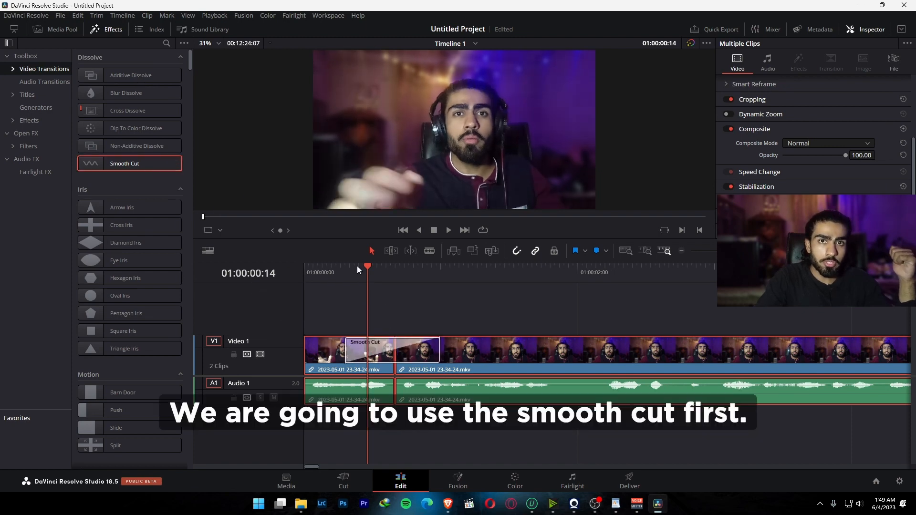
Play back the Smooth Cut transition from just before the cut and delete it from the timeline
left_click(346, 272)
key("space")
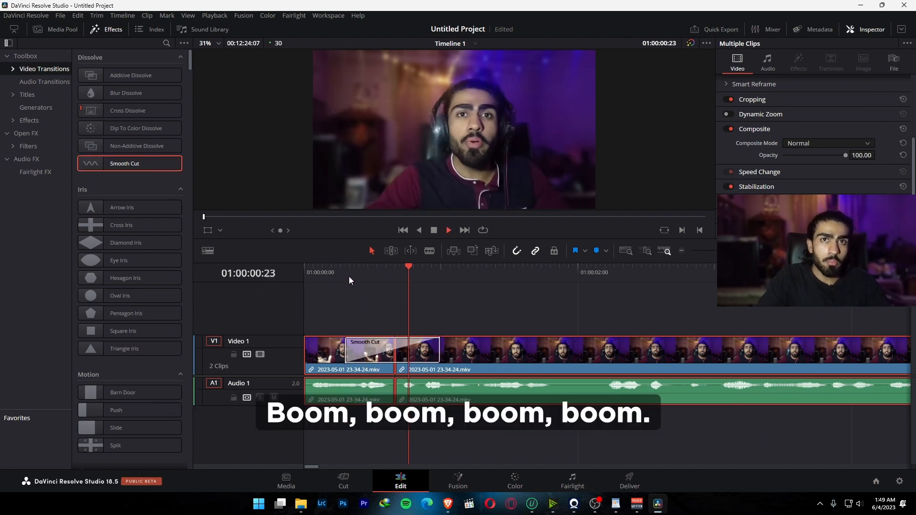
left_click_drag(347, 277, 318, 278)
key("space")
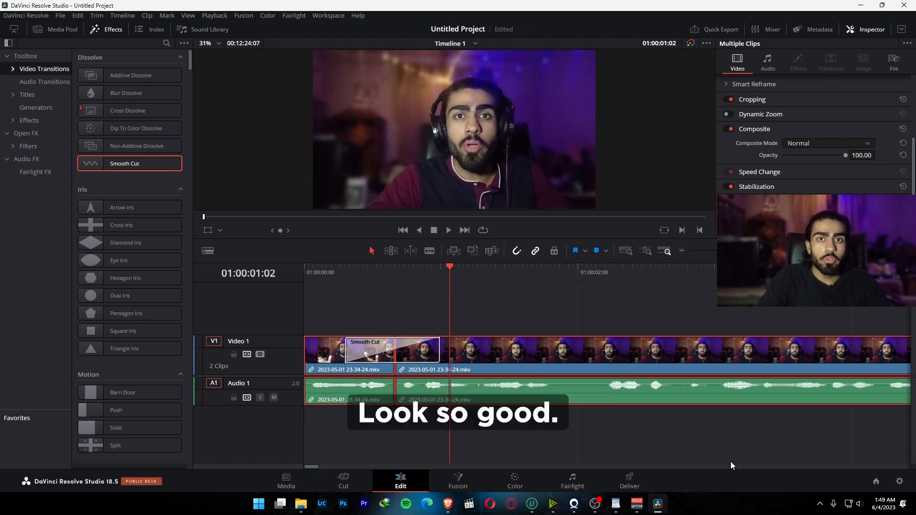
left_click_drag(346, 278, 376, 281)
left_click(422, 348)
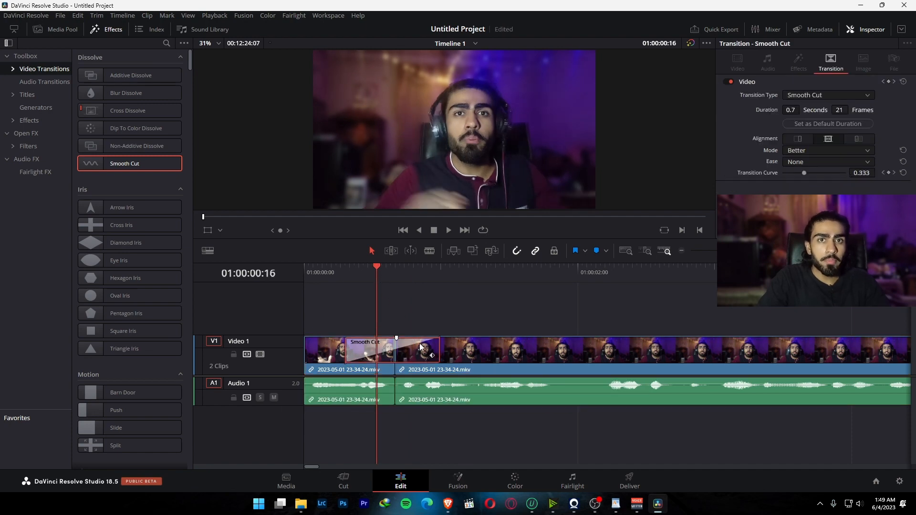
key("Delete")
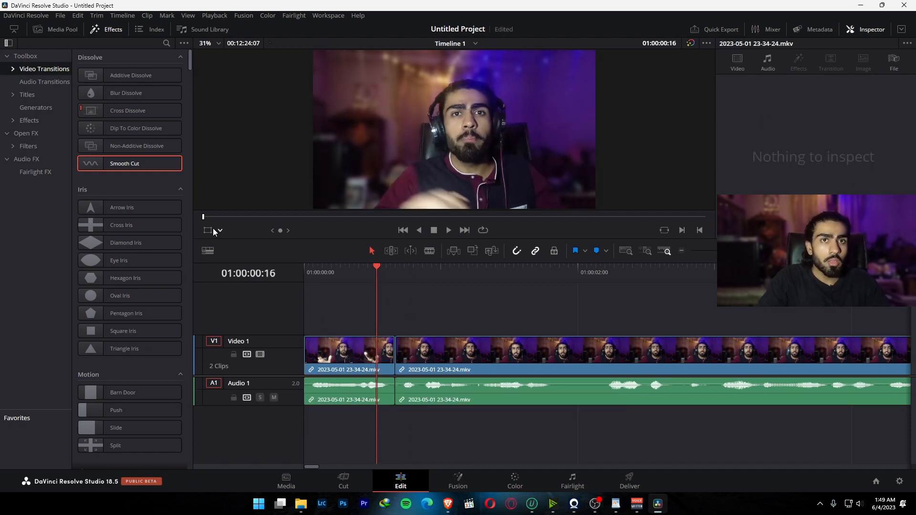
Browse the video transitions and apply the Circles Fusion transition at the cut between the two clips
scroll(119, 199, "down", 10)
scroll(119, 199, "down", 15)
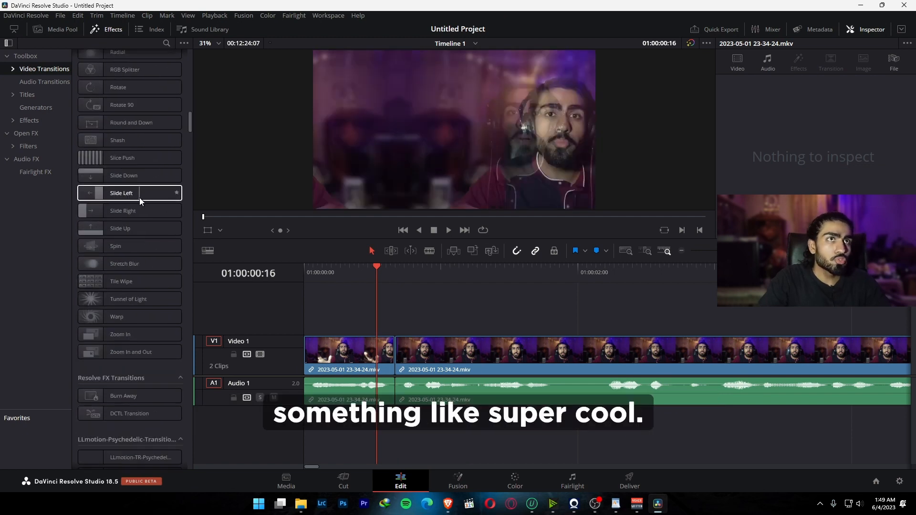
scroll(139, 198, "up", 3)
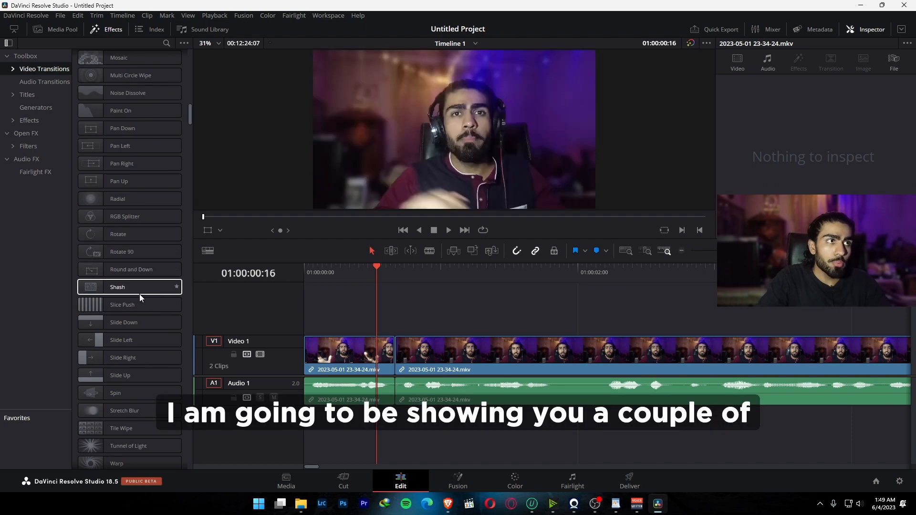
scroll(136, 277, "up", 6)
scroll(117, 217, "up", 6)
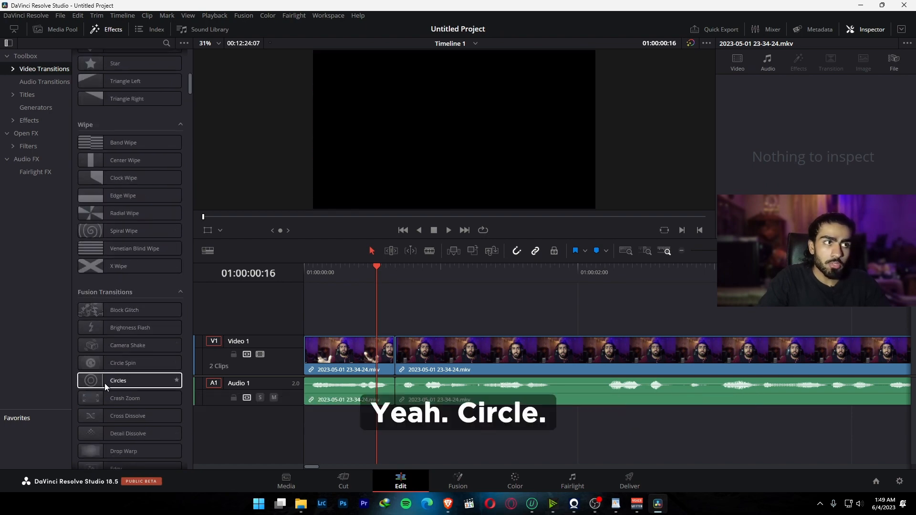
left_click_drag(136, 383, 392, 353)
Preview the Circles transition up to 01:00:00:20 and shorten its duration to 0.2 seconds (7 frames)
left_click(347, 271)
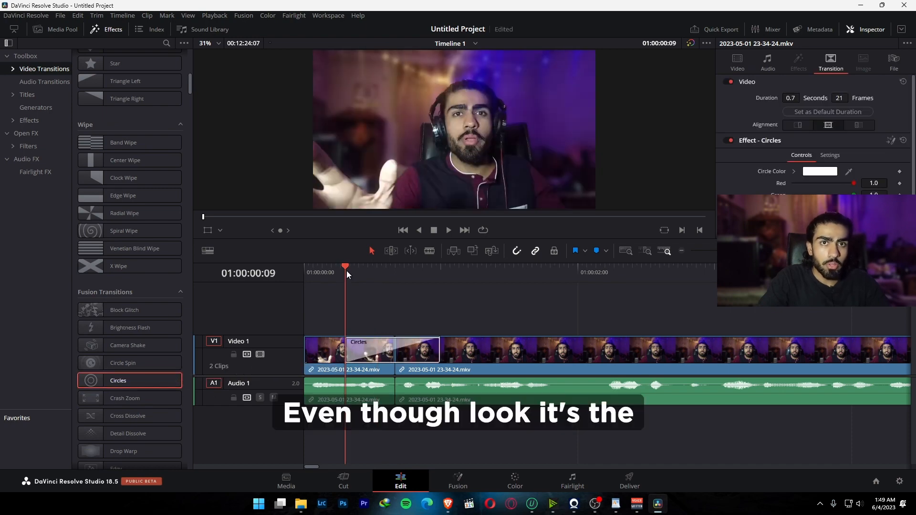
left_click(368, 275)
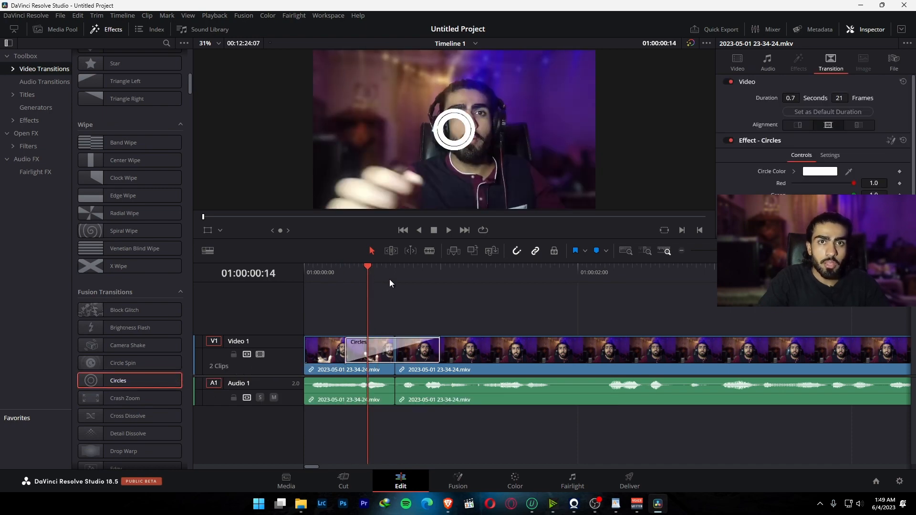
left_click(391, 277)
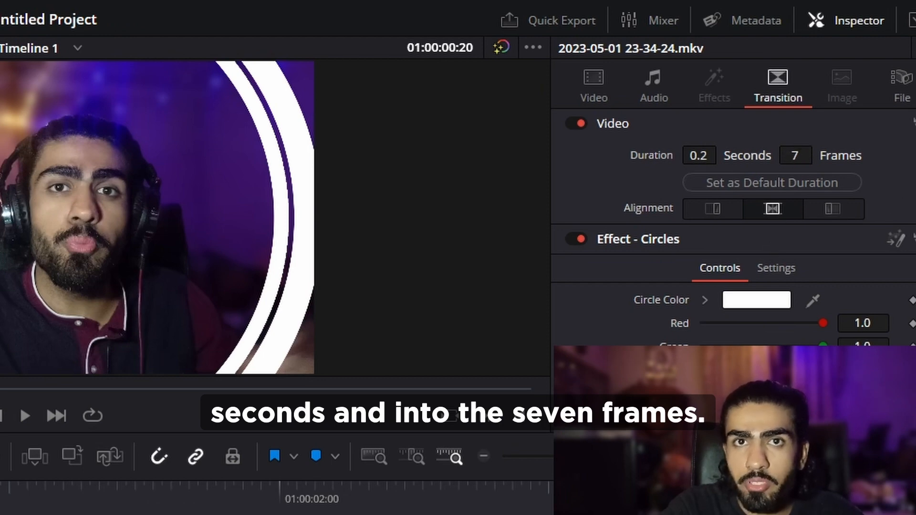
Thicken the rings of the Circles transition and change their Circle Color to bright magenta
scroll(753, 193, "down", 1)
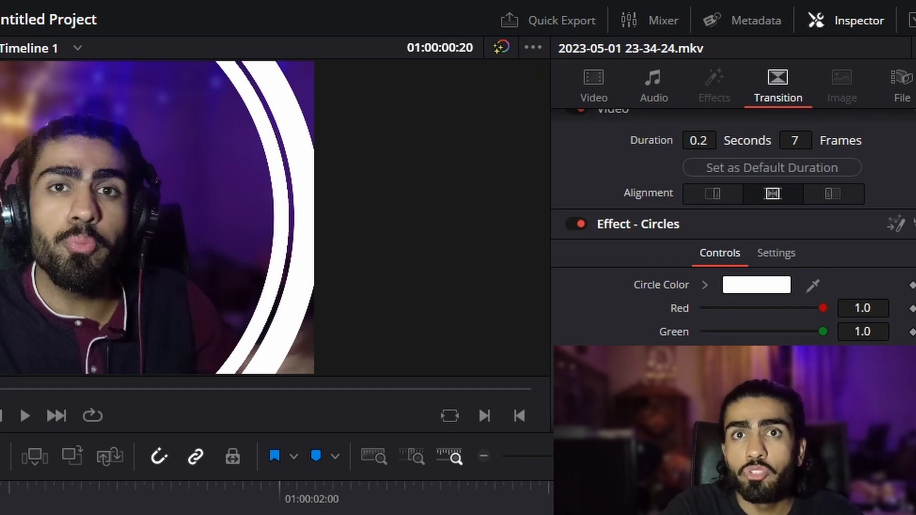
scroll(734, 228, "down", 1)
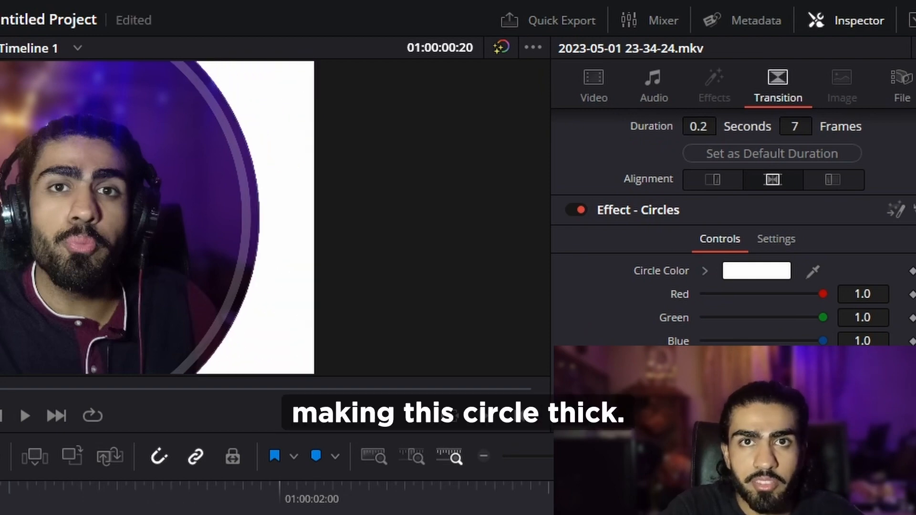
left_click(757, 270)
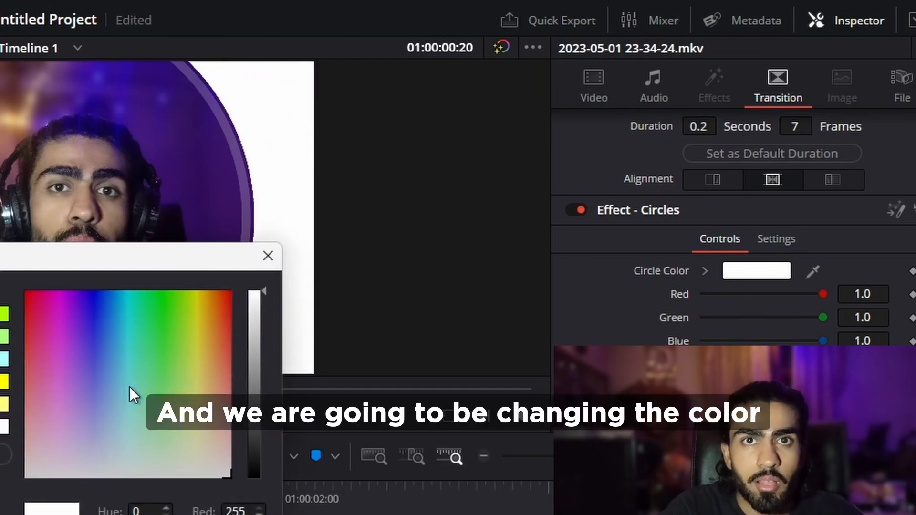
left_click(57, 310)
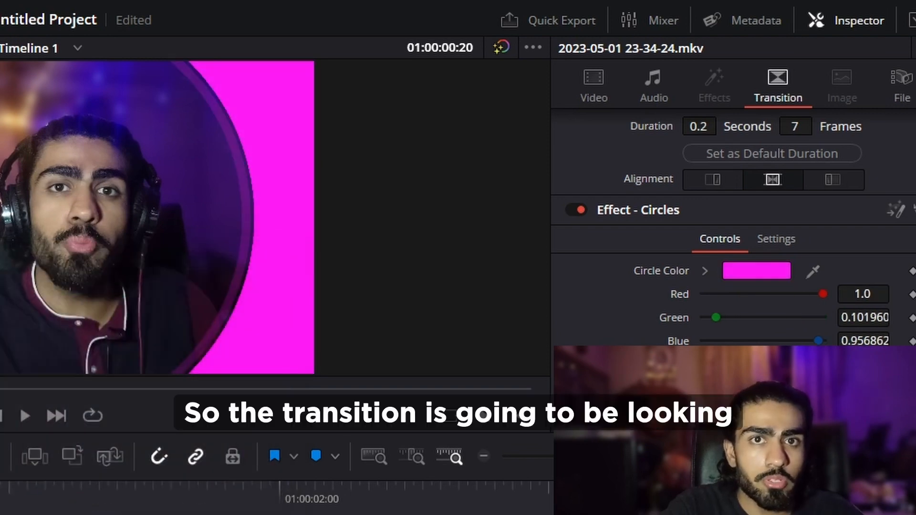
Play back the restyled Circles transition from a few frames before the cut to about 01:00:01:00
key("Left")
key("Left")
key("Left")
key("Left")
key("space")
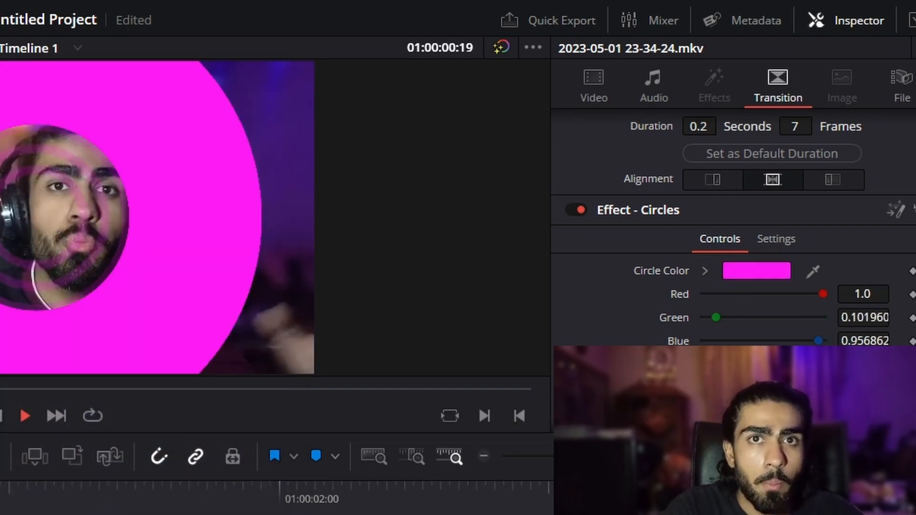
key("space")
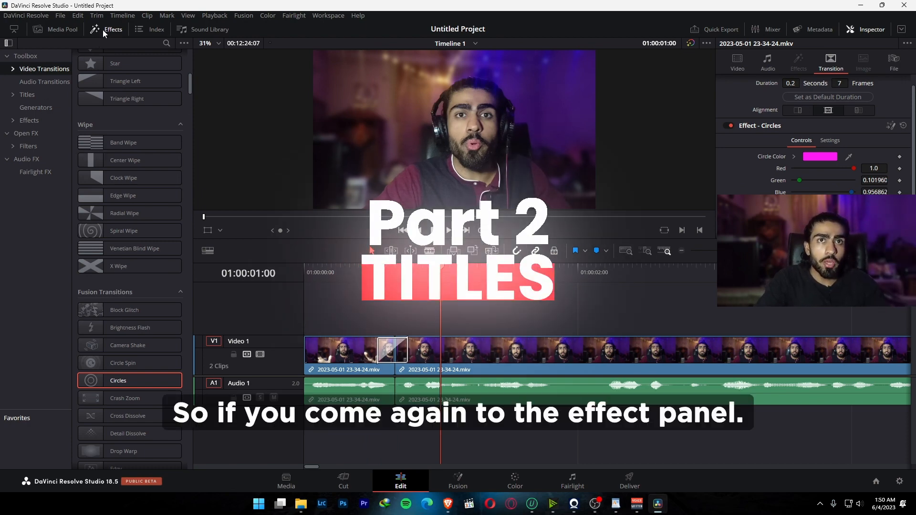
Browse the Titles collection and add the Drop In Fusion title on a new video track above the clip at 01:00:01:00
left_click(27, 94)
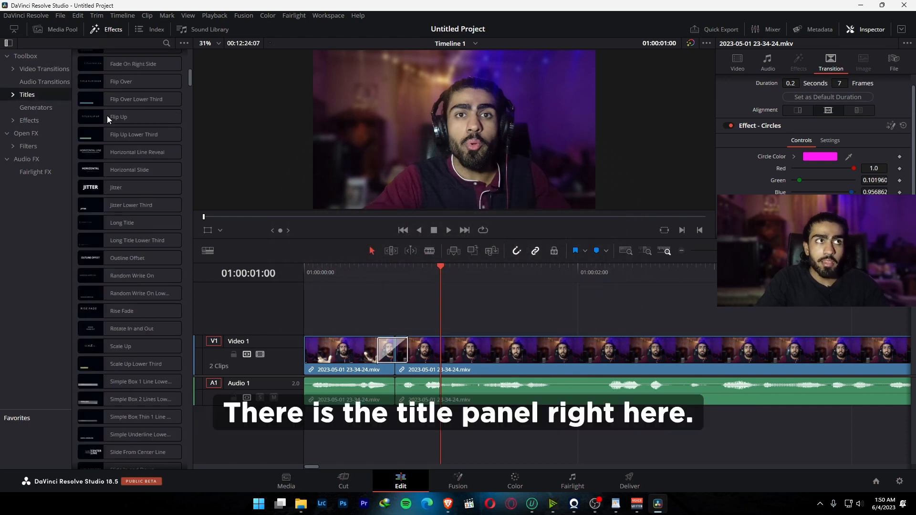
scroll(101, 116, "up", 15)
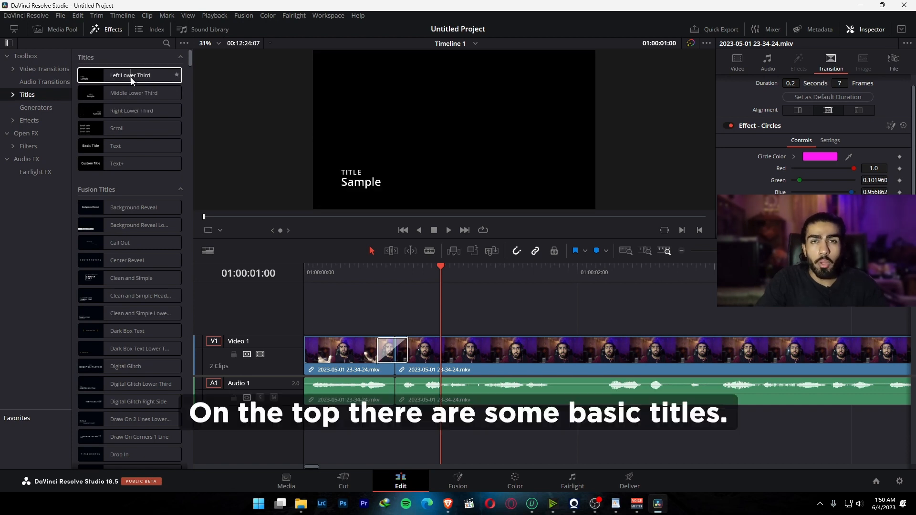
scroll(119, 137, "down", 10)
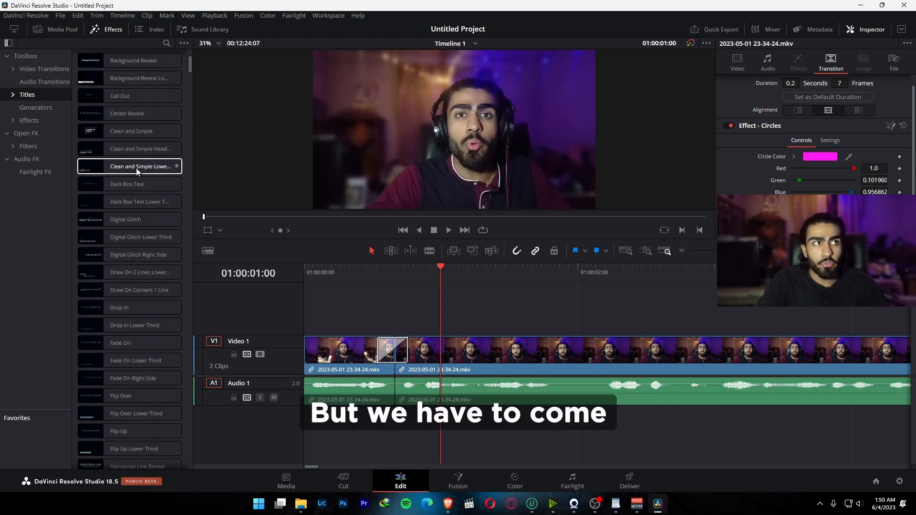
scroll(128, 125, "up", 10)
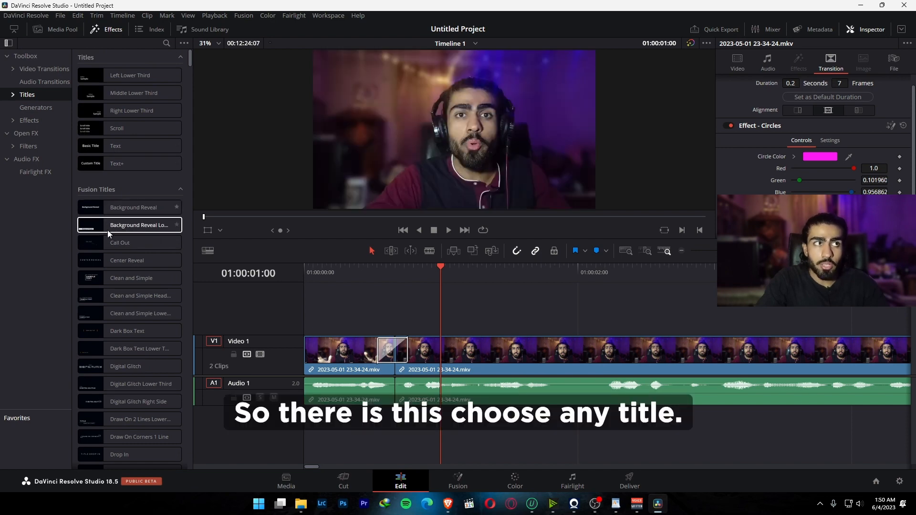
scroll(130, 304, "down", 10)
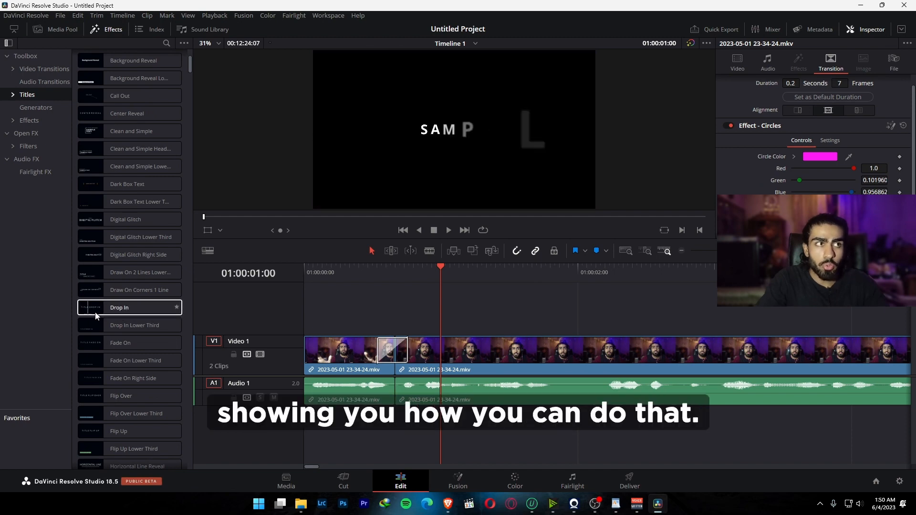
left_click_drag(101, 308, 432, 327)
left_click(479, 327)
Go to 01:00:02:01 and replace the Drop In title's sample text with INTRO
scroll(479, 327, "down", 5)
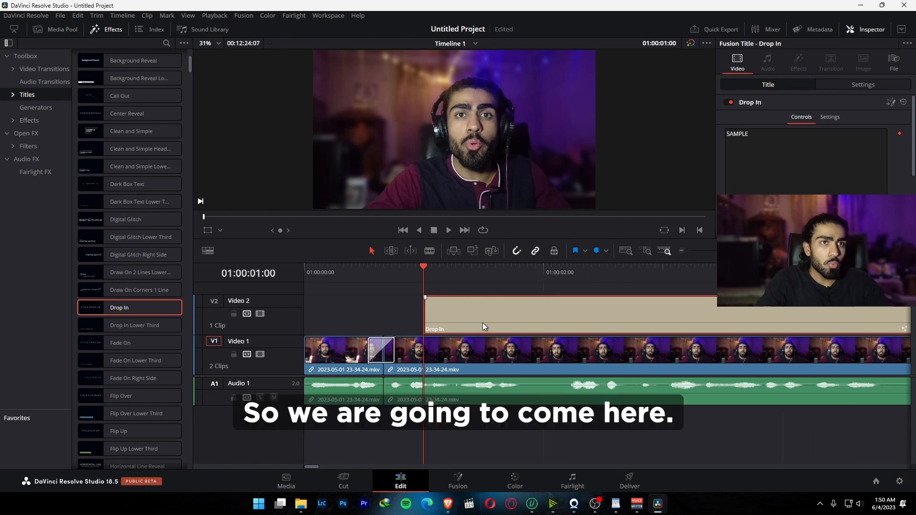
mouse_move(399, 274)
left_mouse_down()
mouse_move(362, 271)
mouse_move(407, 274)
left_mouse_up()
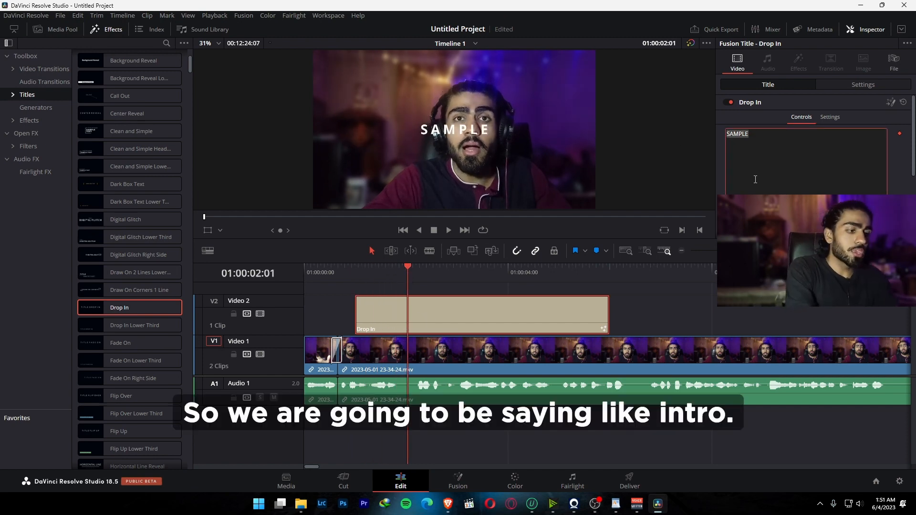
type("INTRO")
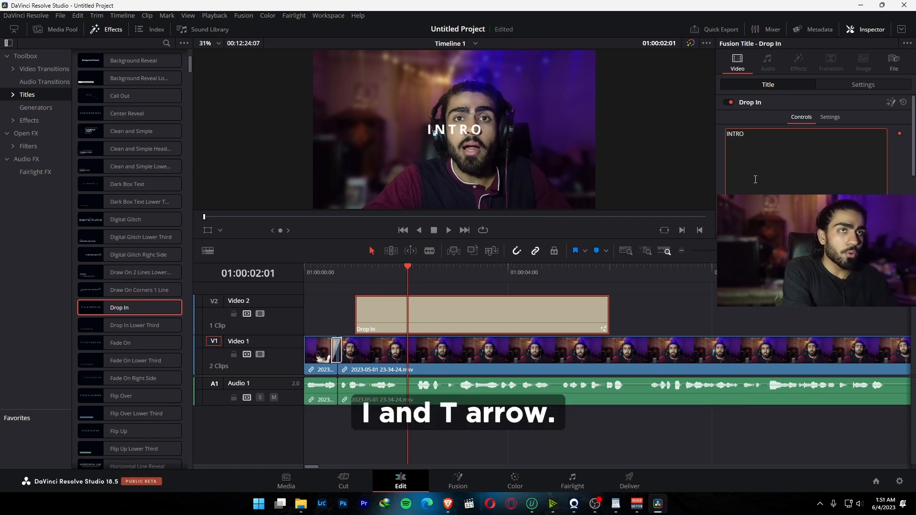
Set the INTRO title's font to NOVA and its size to 0.252, and look through its other text controls
scroll(812, 157, "down", 3)
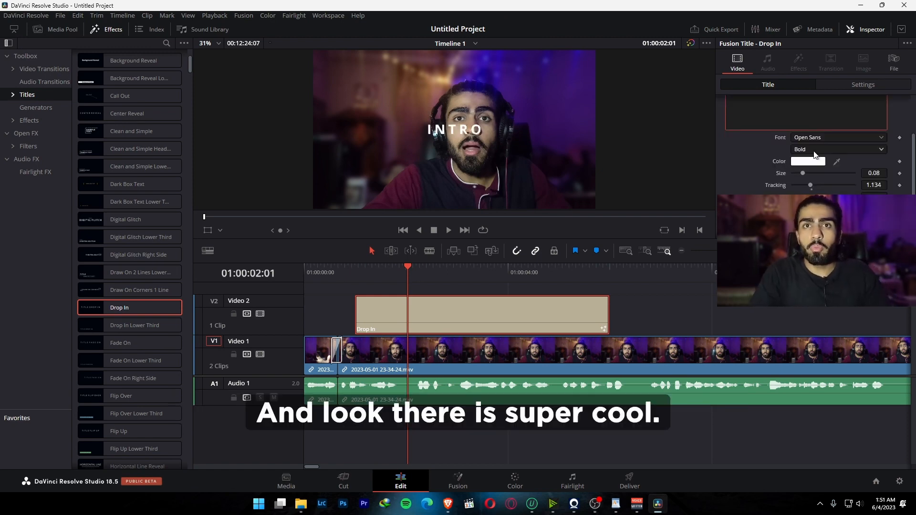
left_click(823, 137)
left_click(824, 268)
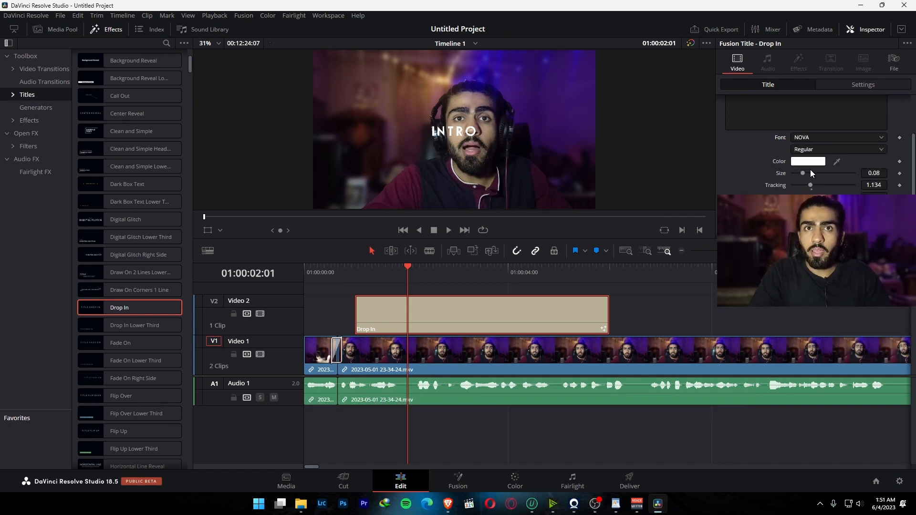
left_click_drag(808, 174, 823, 178)
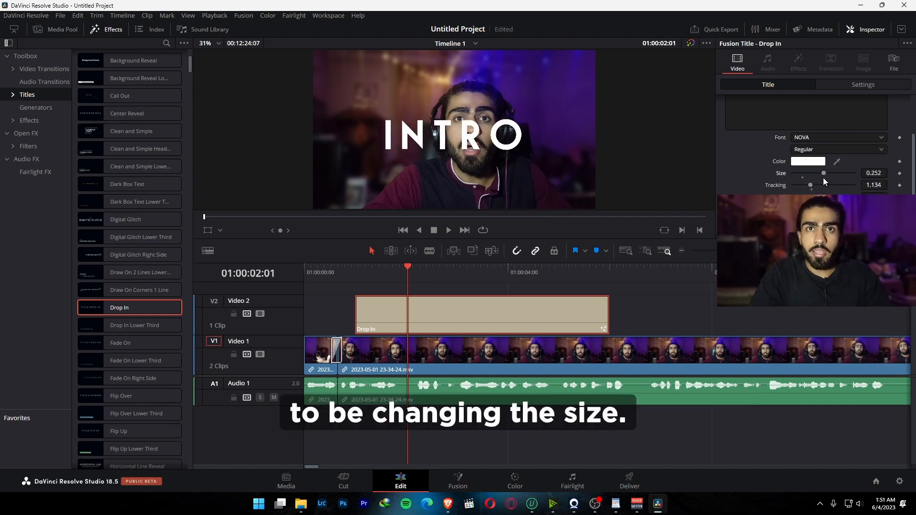
scroll(914, 186, "down", 1)
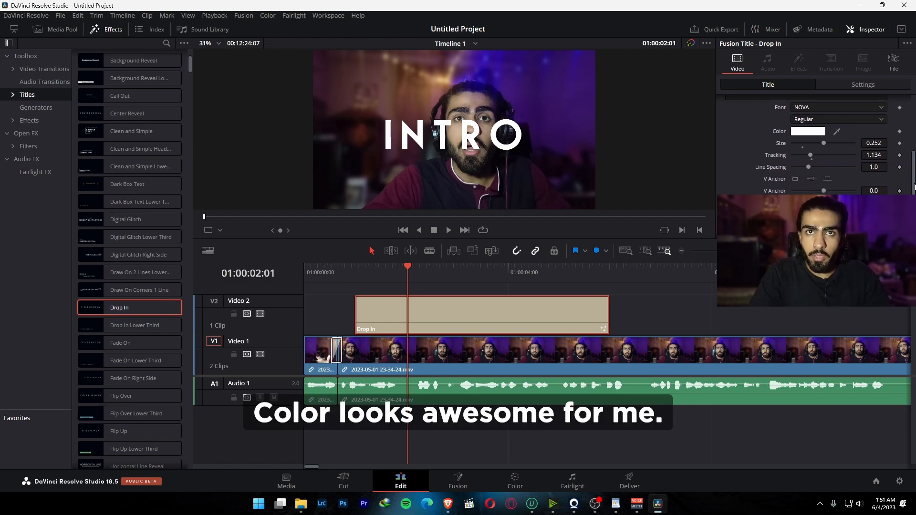
scroll(800, 161, "down", 1)
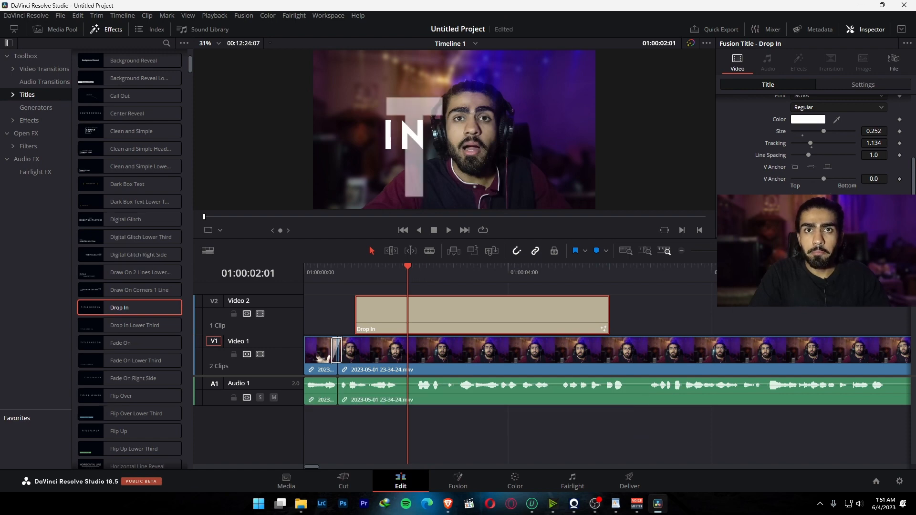
scroll(816, 143, "up", 5)
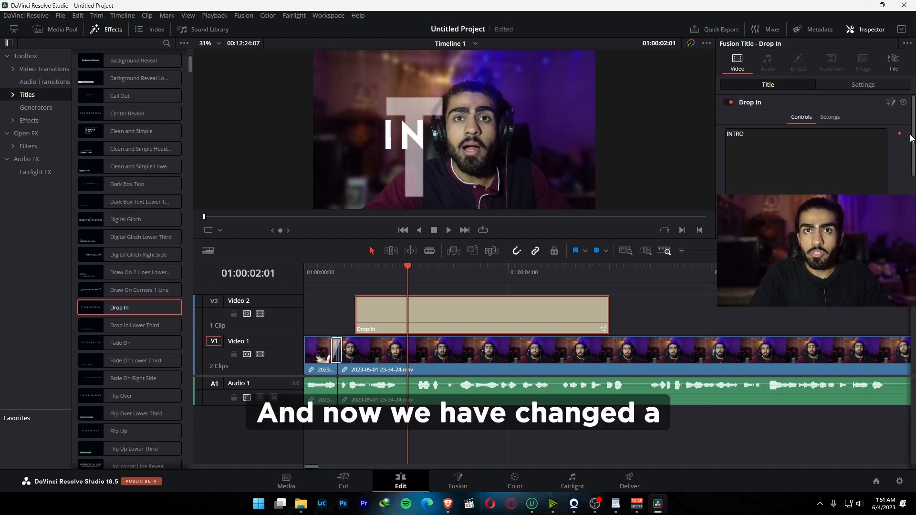
scroll(911, 138, "down", 5)
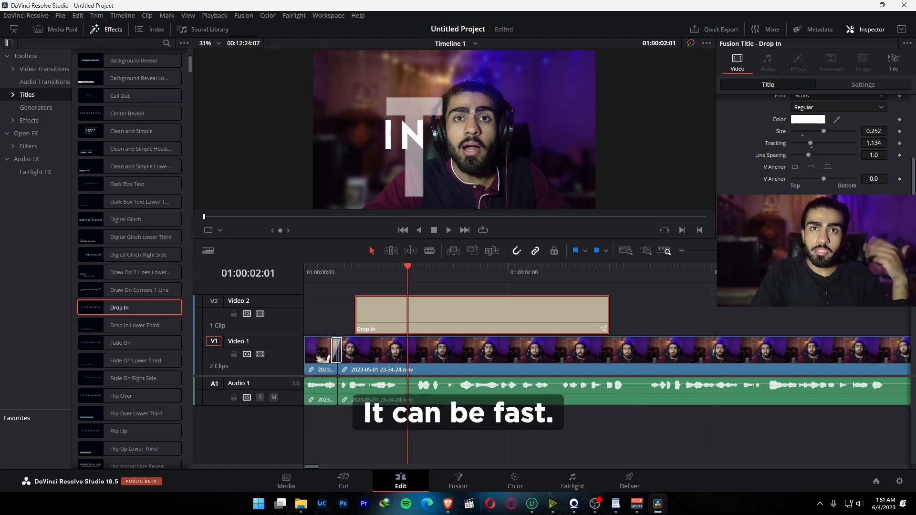
Play back the INTRO title animation from its start at 01:00:01:00 to about 01:00:03:11
left_click(437, 270)
left_click(360, 271)
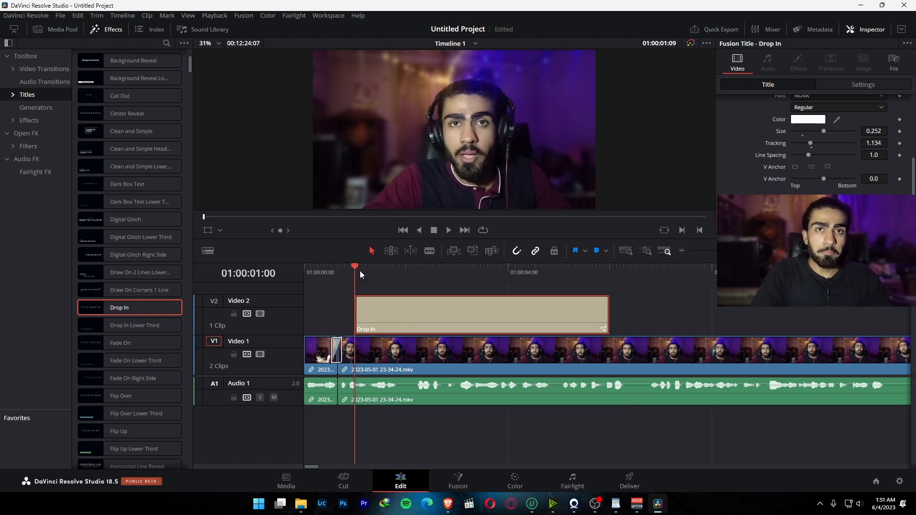
key("space")
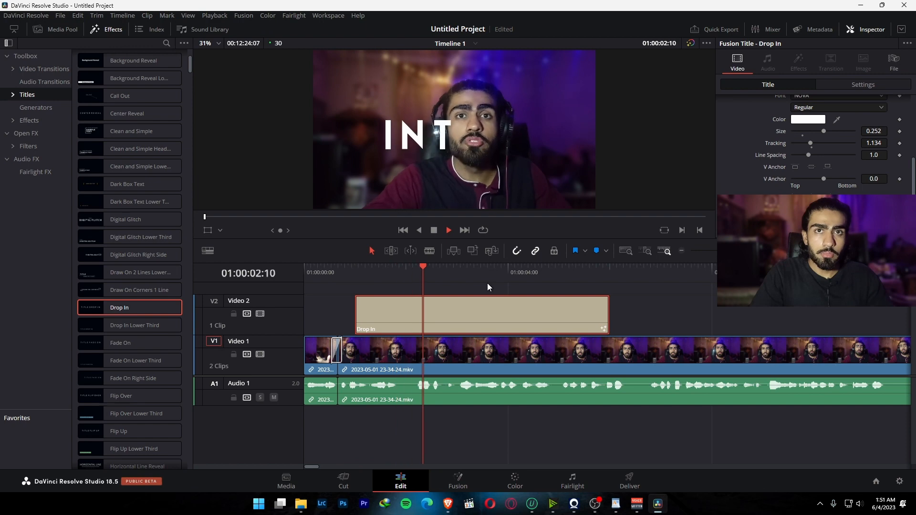
key("space")
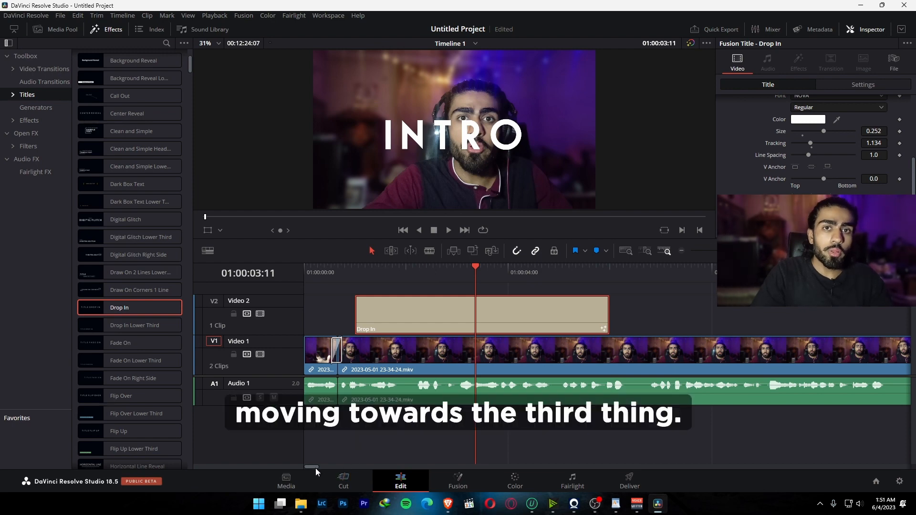
Add the [FREE NO COPYRIGHT BEAT 2022] GANGSTER instrumental MP4 from Internet Download Manager to the timeline, well past the existing footage
left_click_drag(316, 468, 321, 467)
scroll(480, 418, "down", 10)
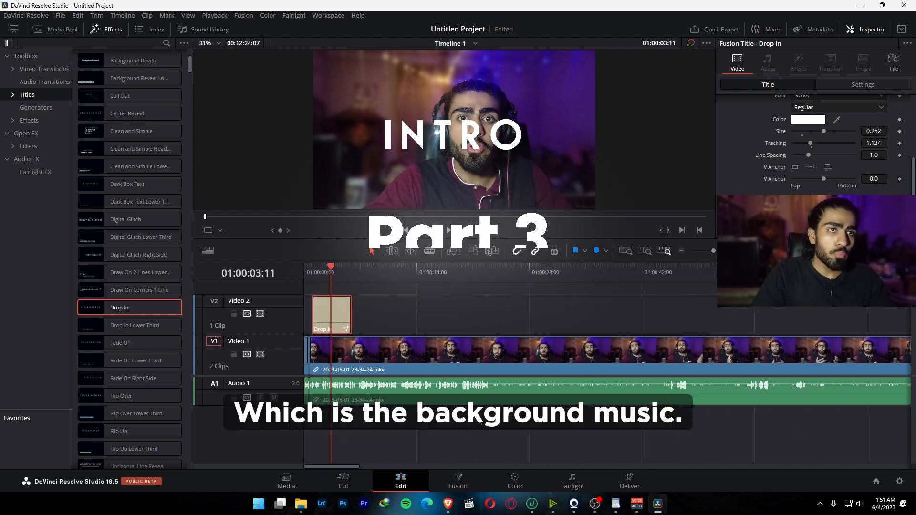
scroll(480, 417, "down", 8)
scroll(481, 420, "up", 6)
scroll(481, 423, "down", 6)
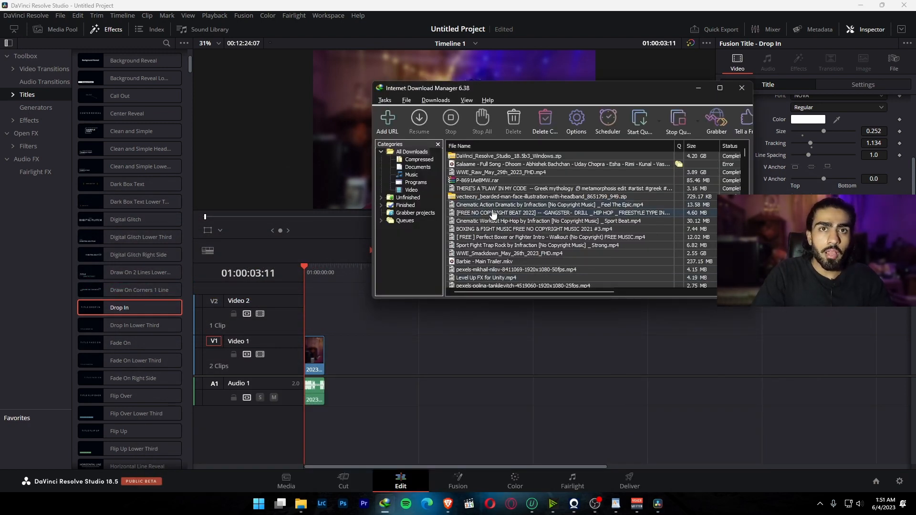
left_click_drag(483, 214, 482, 278)
left_click_drag(439, 397, 409, 383)
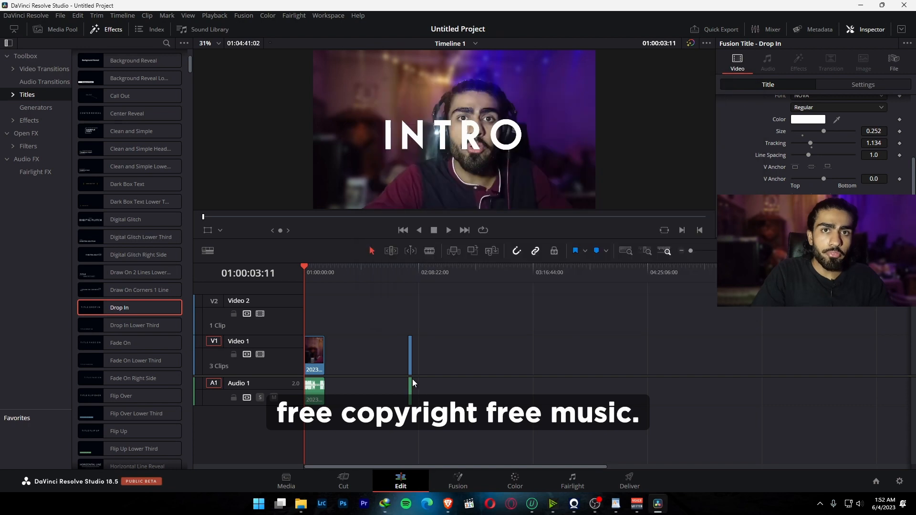
Go to the end of the imported music clip and unlink its audio from its video
left_click(411, 268)
scroll(411, 320, "up", 10)
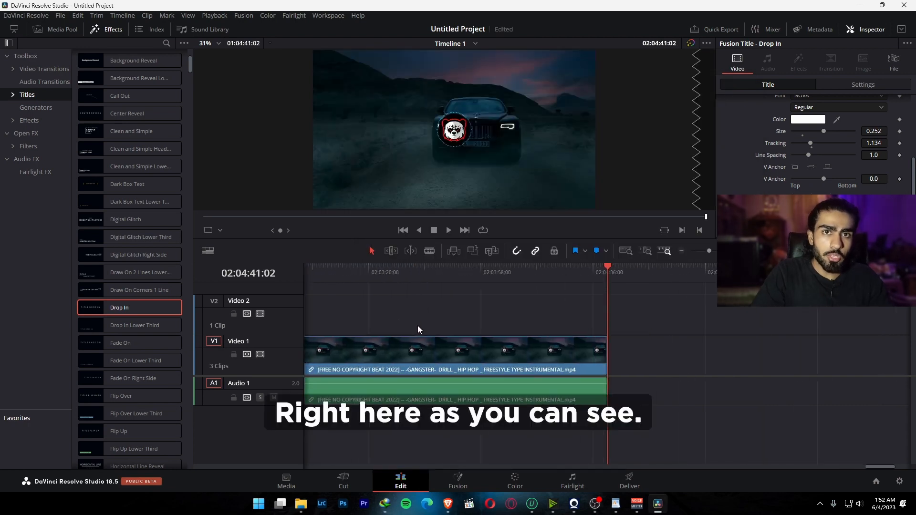
scroll(417, 327, "down", 2)
scroll(418, 329, "down", 3)
left_click(499, 352)
right_click(499, 352)
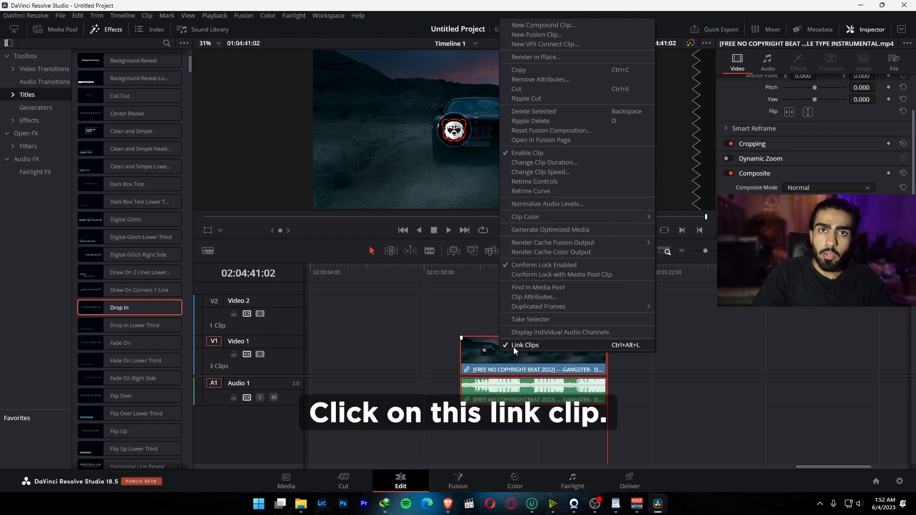
left_click(526, 345)
left_click(460, 305)
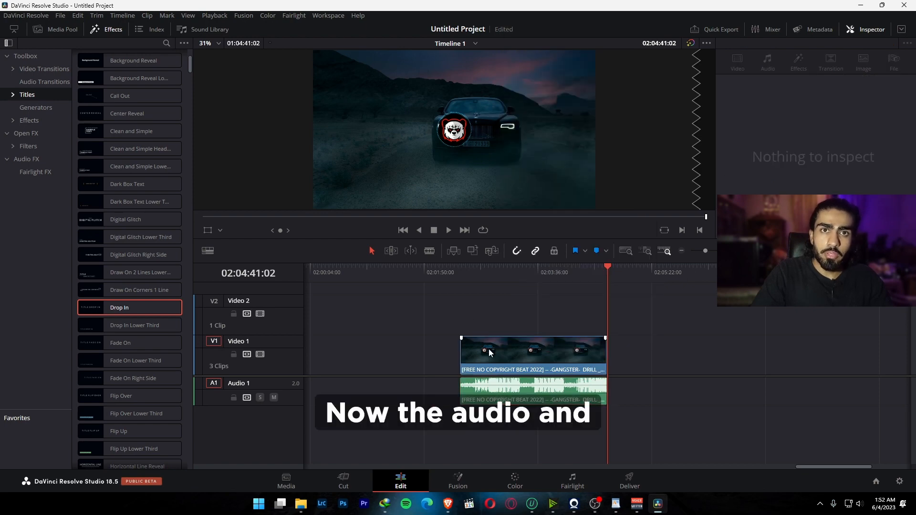
Select the unlinked music audio by itself and slide it earlier along Audio 1, apart from its video
left_click(499, 360)
left_click(523, 396, "ctrl")
left_click(519, 395)
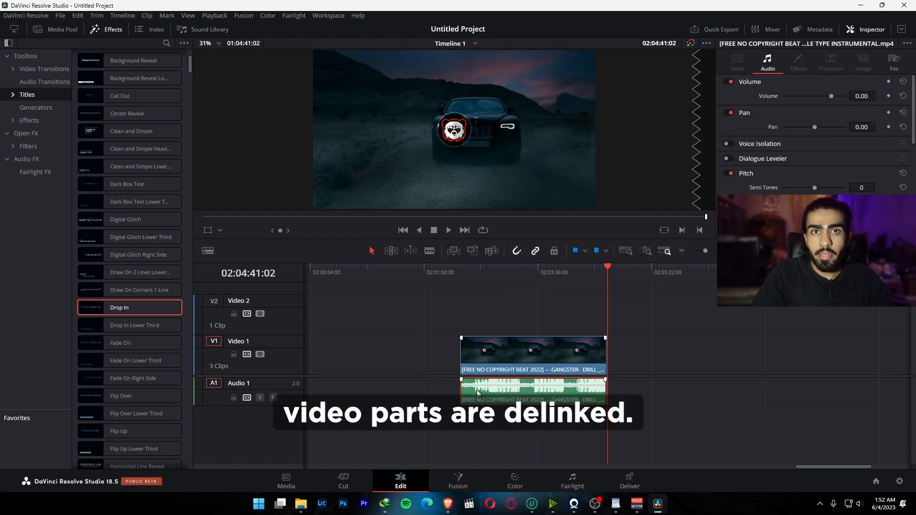
left_click_drag(518, 395, 404, 404)
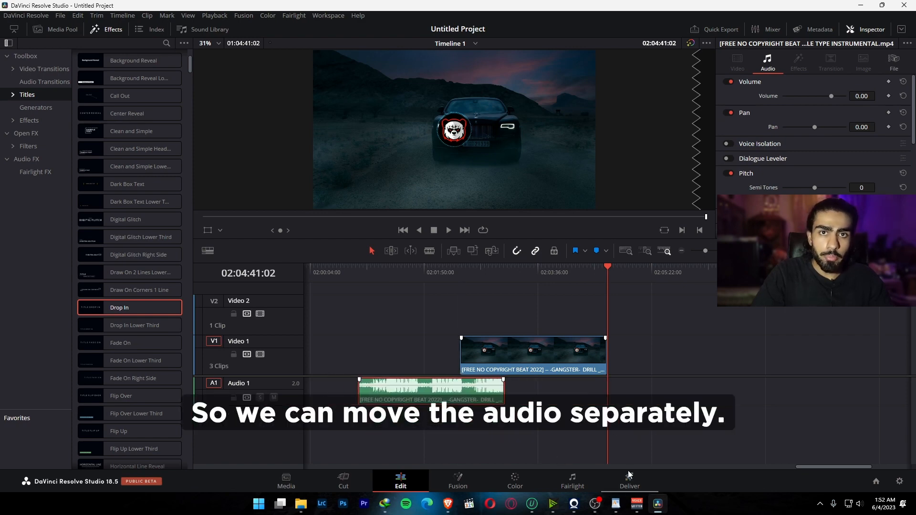
Move the music audio to a new Audio 2 track under the talking-head clip, aligned with the start of the timeline
scroll(482, 402, "down", 10)
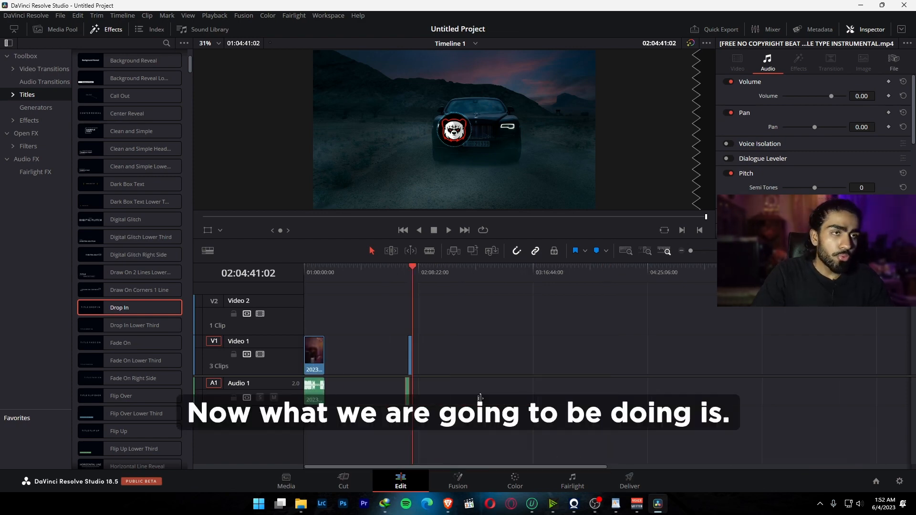
scroll(475, 413, "up", 5)
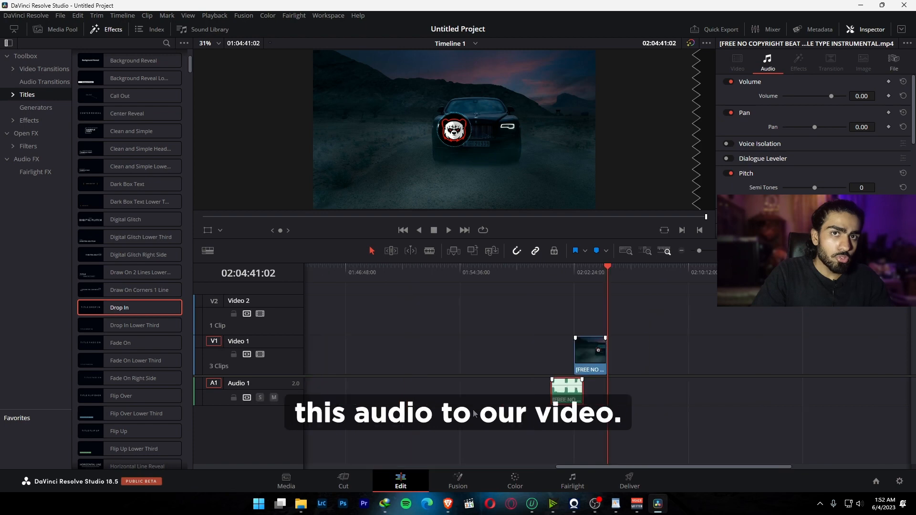
left_click_drag(557, 391, 327, 420)
left_click_drag(563, 468, 532, 465)
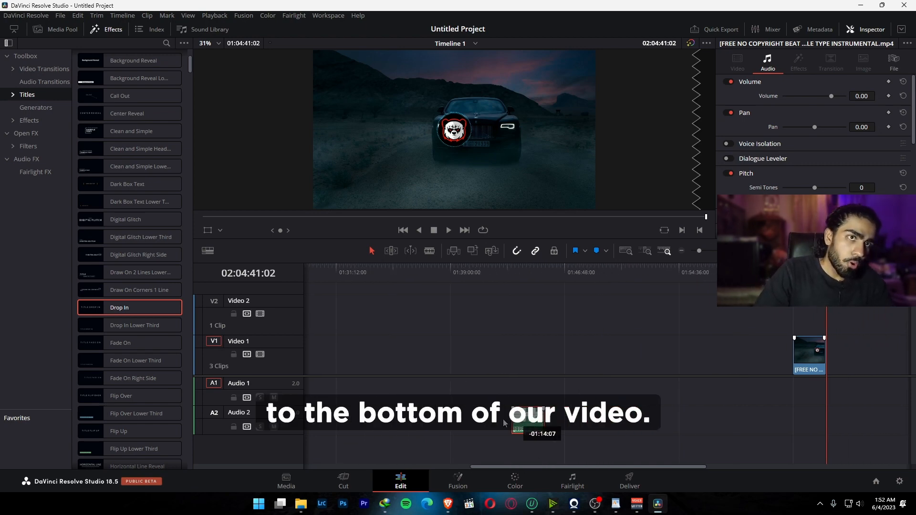
left_click_drag(505, 423, 266, 413)
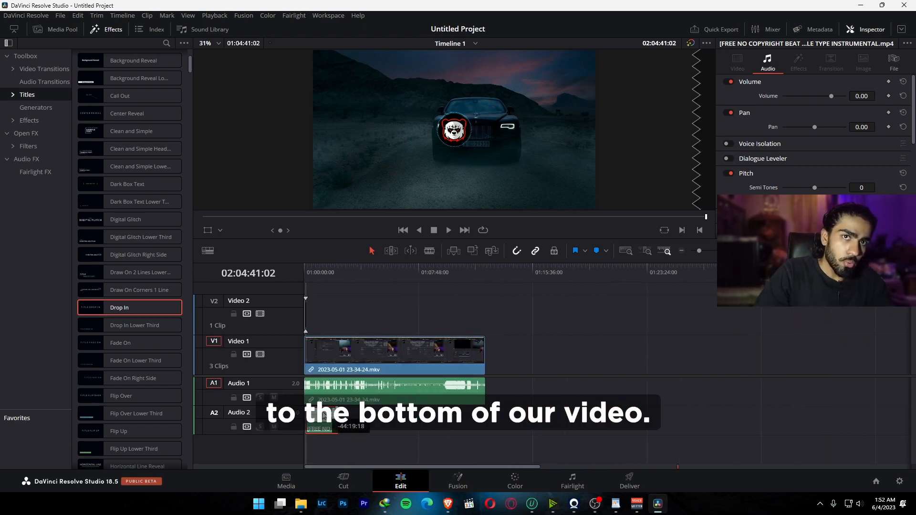
left_click_drag(324, 416, 322, 415)
Move the playhead to 01:00:31:09, lower the background music's volume to -4.73, and look through its remaining audio settings
left_click_drag(317, 273, 313, 273)
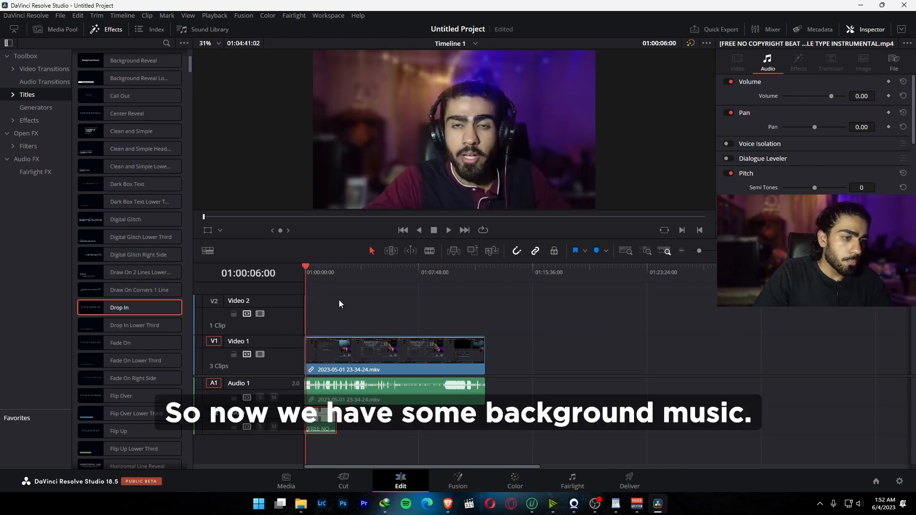
scroll(338, 300, "down", 4)
scroll(372, 344, "up", 3)
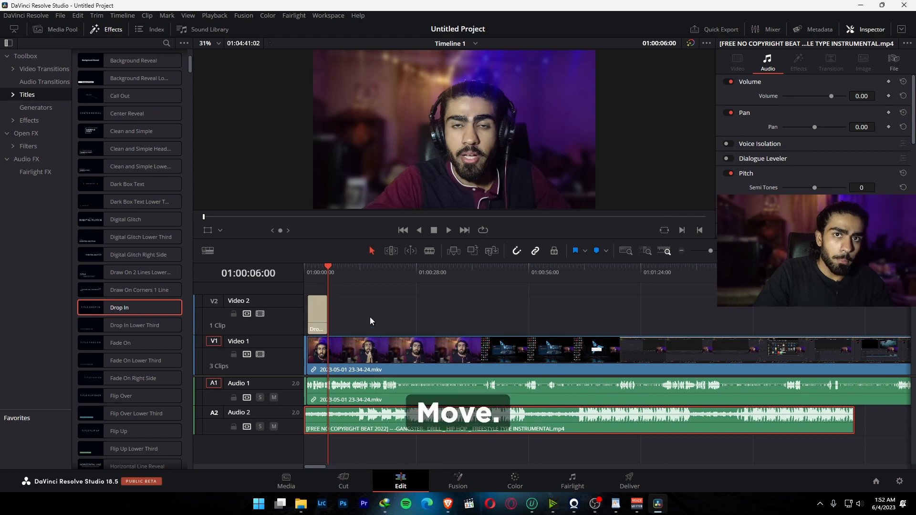
left_click_drag(362, 273, 431, 282)
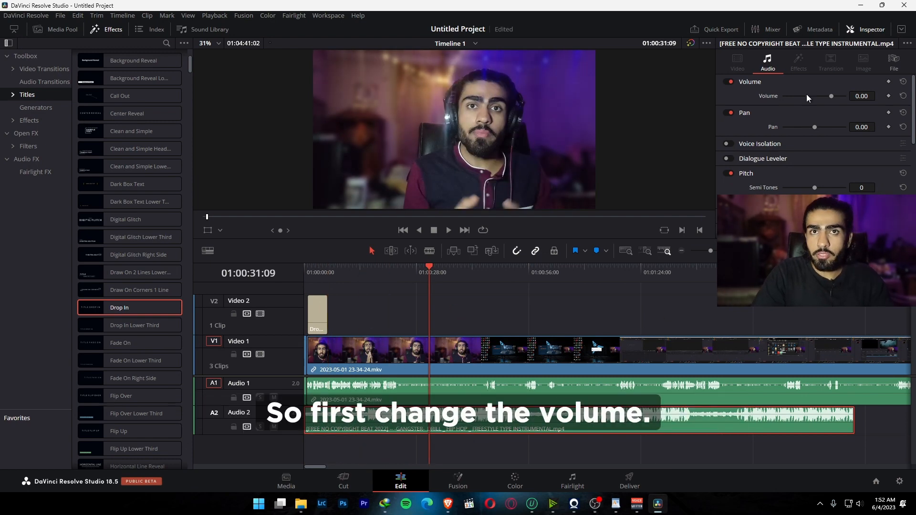
left_click_drag(808, 95, 829, 105)
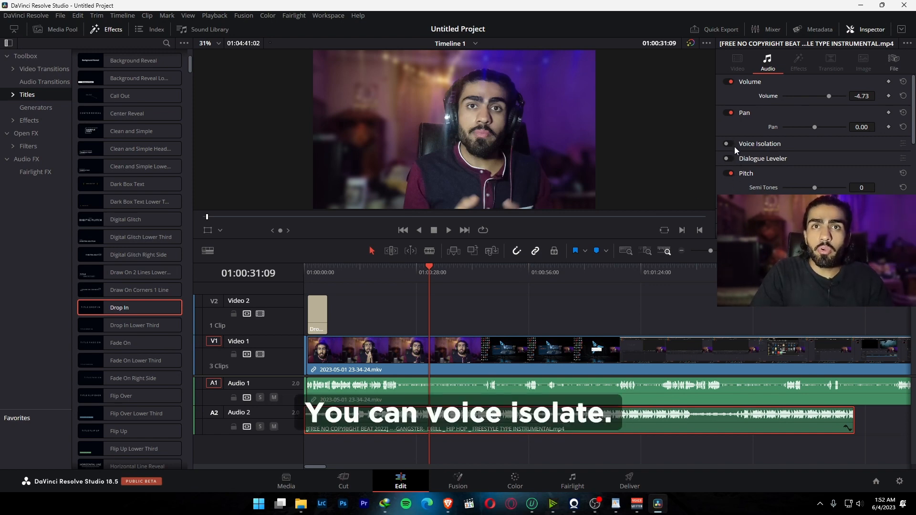
scroll(731, 160, "down", 5)
scroll(743, 181, "up", 2)
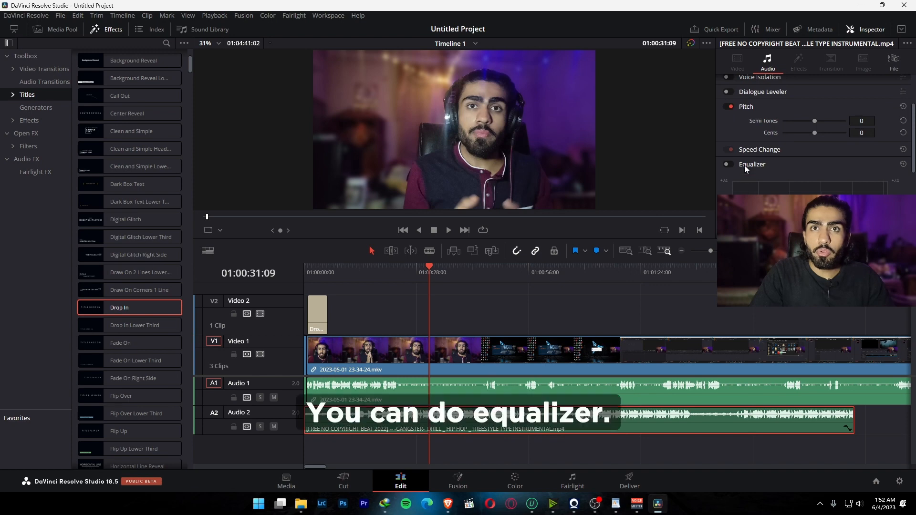
Move the playhead to 01:02:17:15, at the end of the background music, and mark the timeline's out point there
scroll(746, 168, "down", 5)
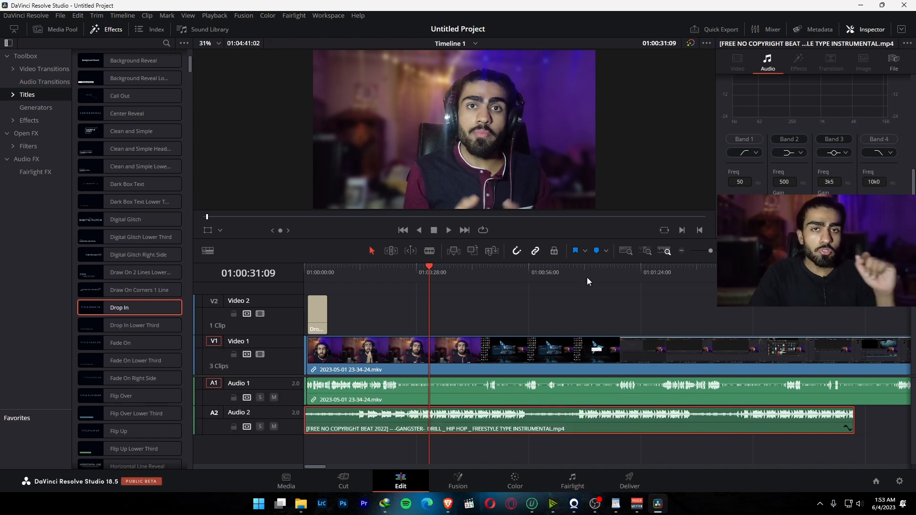
mouse_move(315, 467)
left_mouse_down()
mouse_move(336, 470)
mouse_move(308, 464)
left_mouse_up()
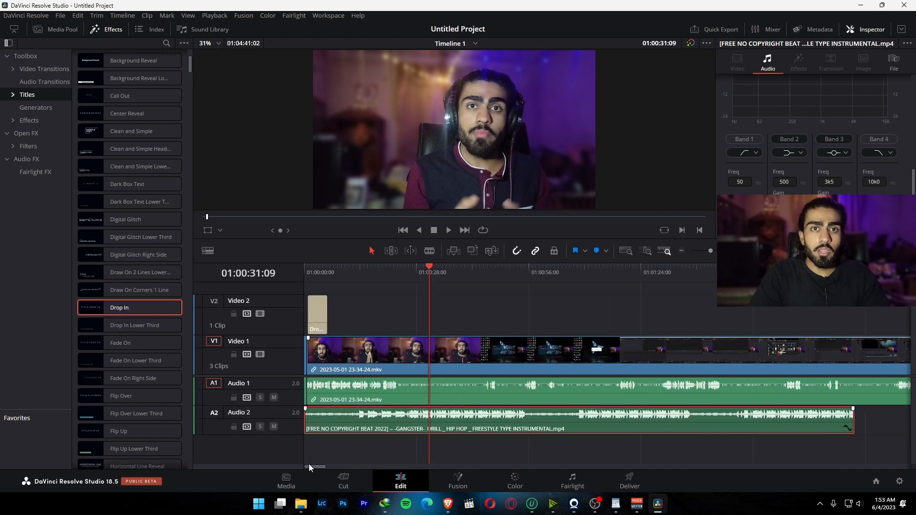
scroll(375, 430, "down", 5)
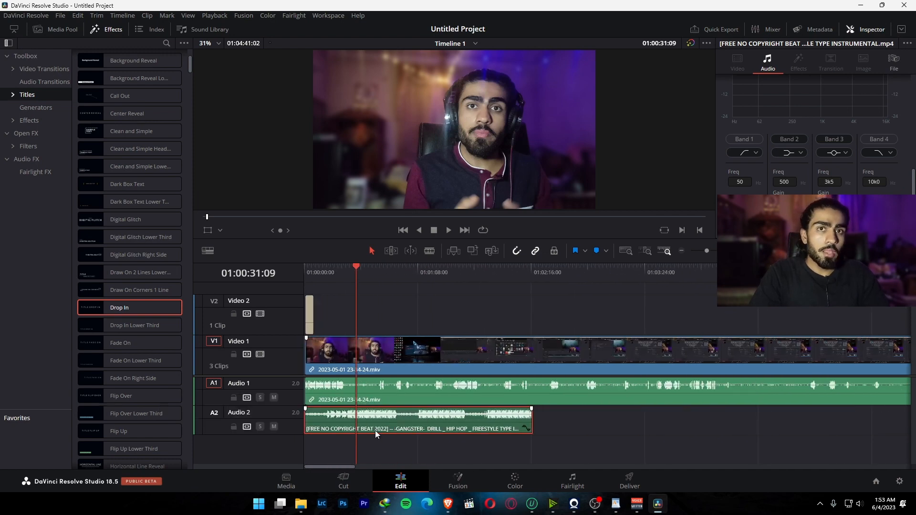
left_click(482, 274)
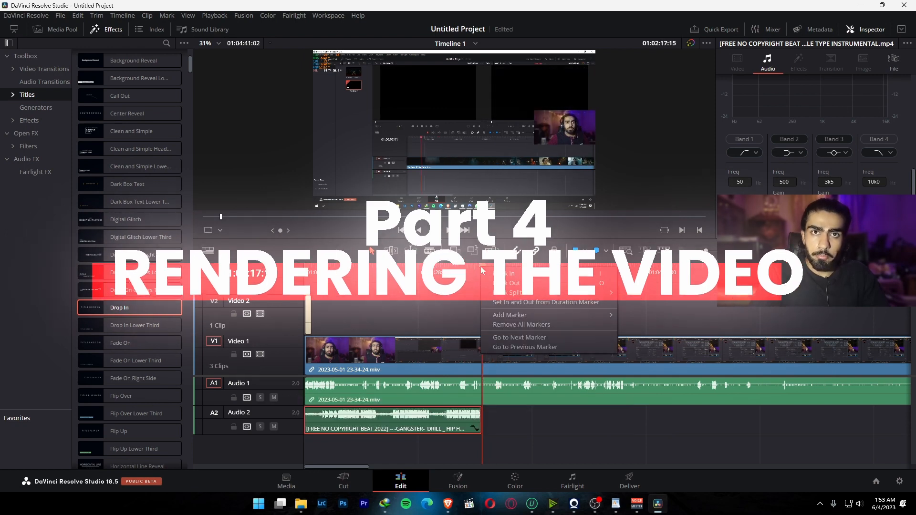
right_click(481, 268)
left_click(498, 284)
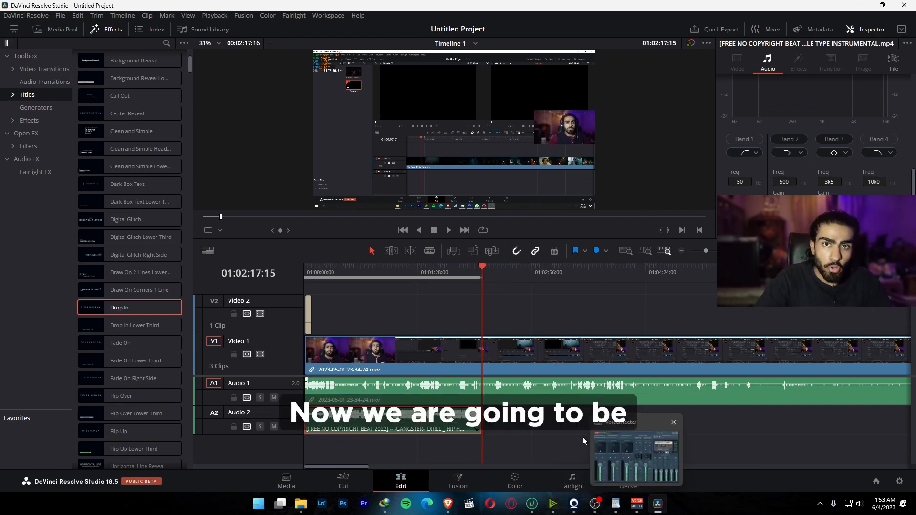
Switch to the Deliver page and set up the export with the H.264 Master preset and MP4 format
left_click(621, 483)
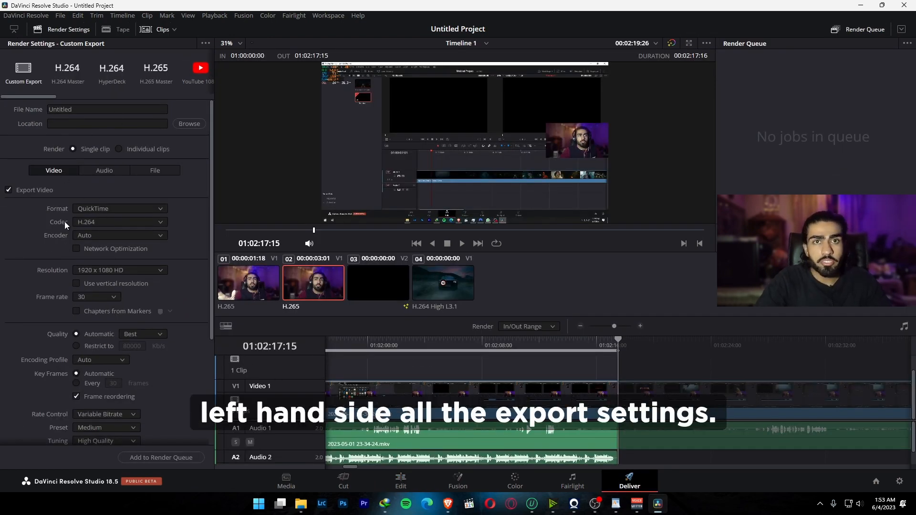
left_click_drag(211, 208, 216, 162)
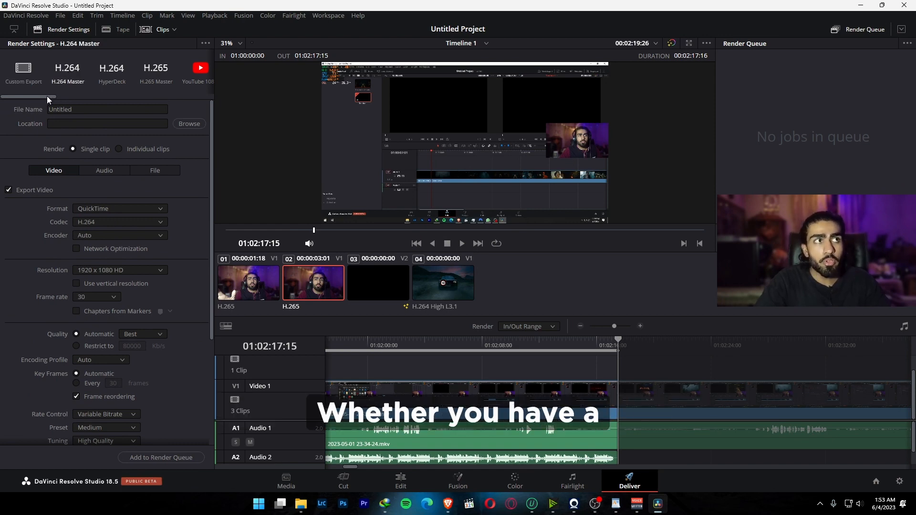
mouse_move(47, 96)
left_mouse_down()
mouse_move(75, 99)
mouse_move(53, 104)
left_mouse_up()
left_click_drag(133, 103, 28, 105)
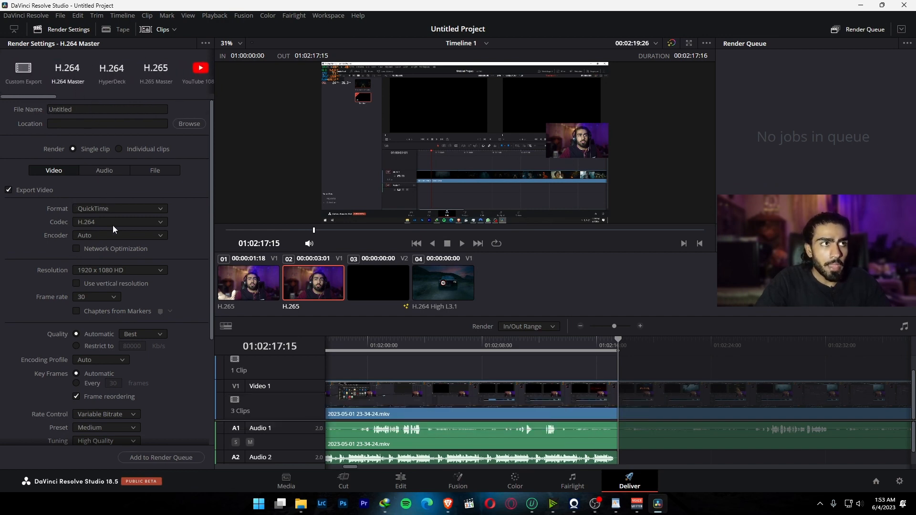
left_click(120, 207)
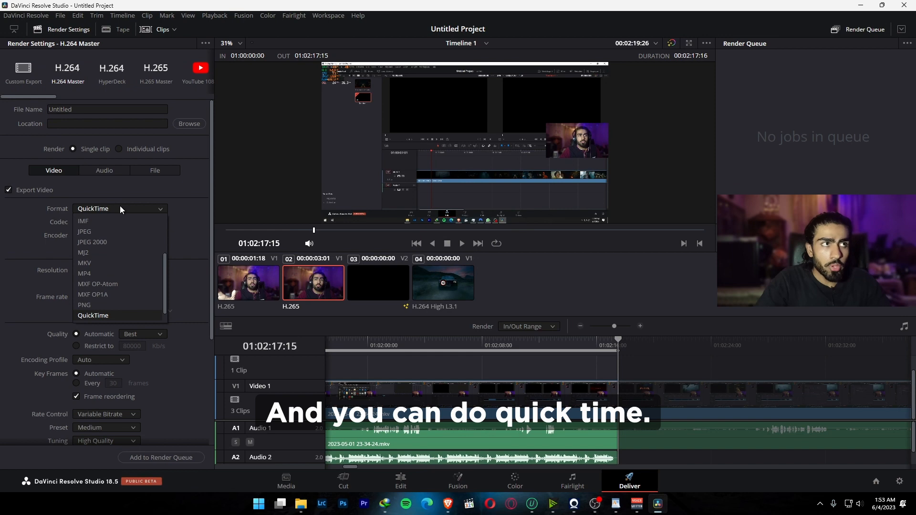
left_click(105, 274)
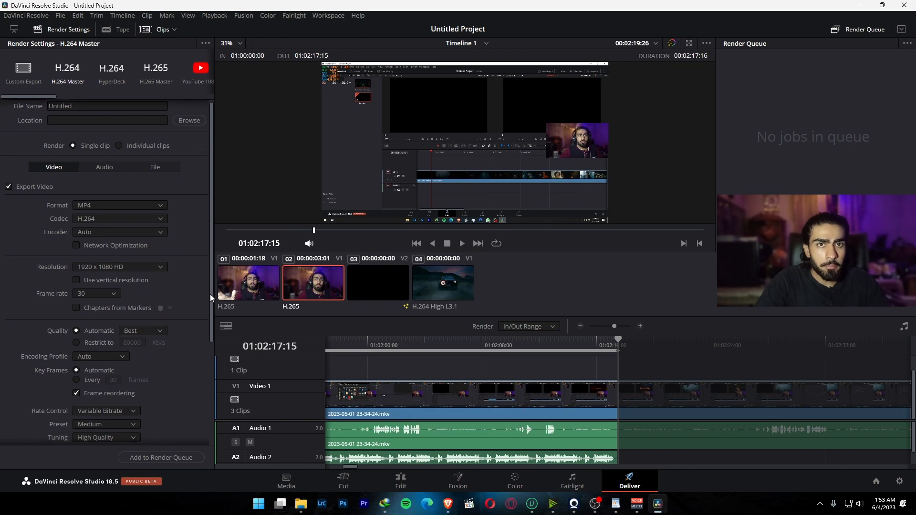
Look over the export settings and name the output file Youtube 1
scroll(209, 296, "down", 5)
scroll(192, 175, "up", 5)
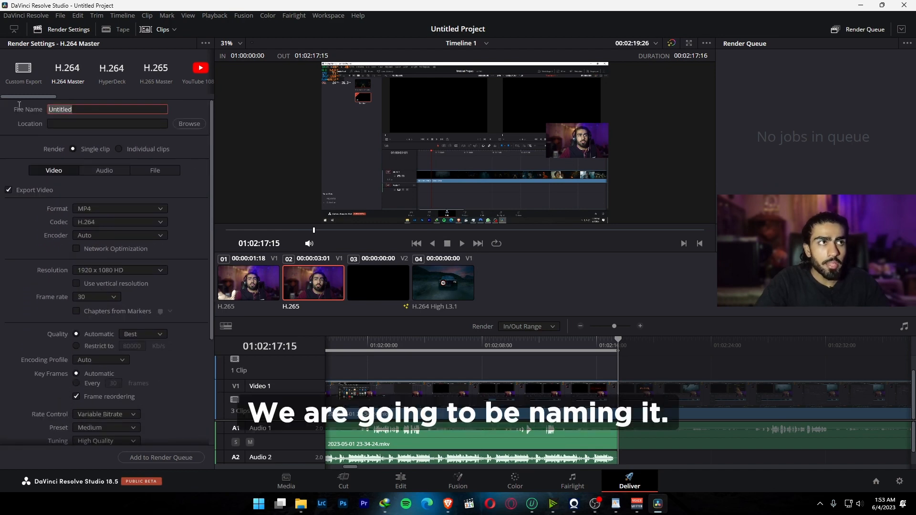
type("Youtu")
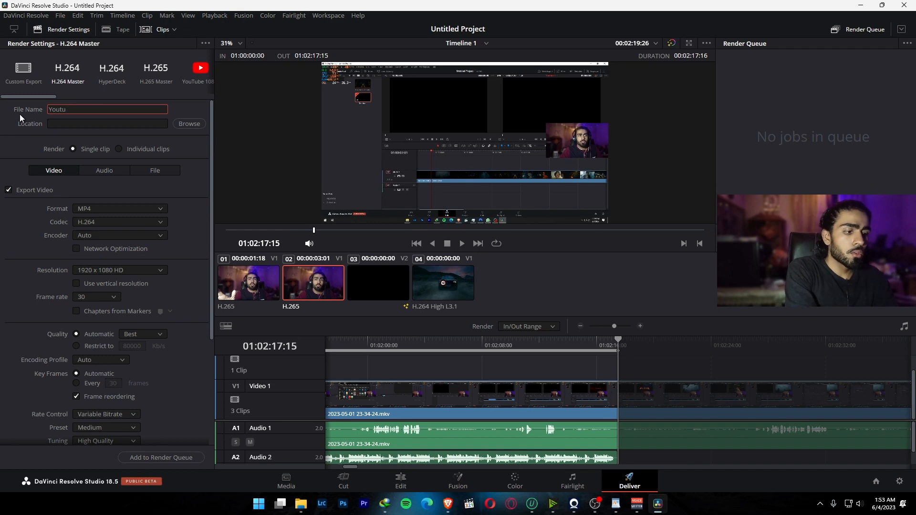
type("be 1")
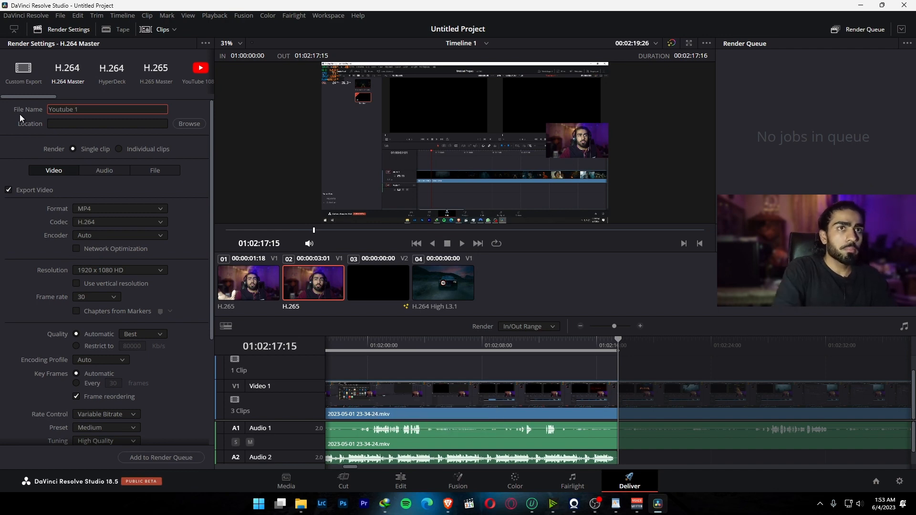
Set the Videos folder as the save location for the exported file
left_click(189, 124)
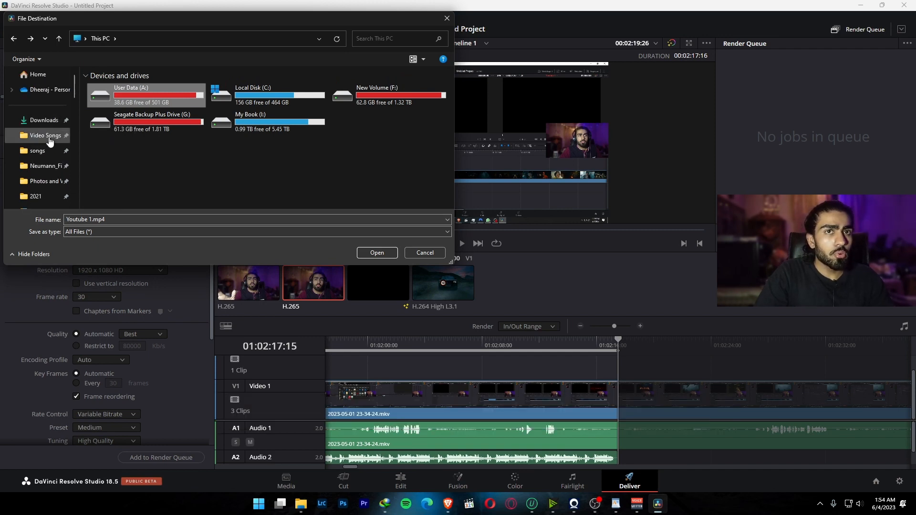
scroll(45, 138, "down", 2)
scroll(46, 138, "down", 2)
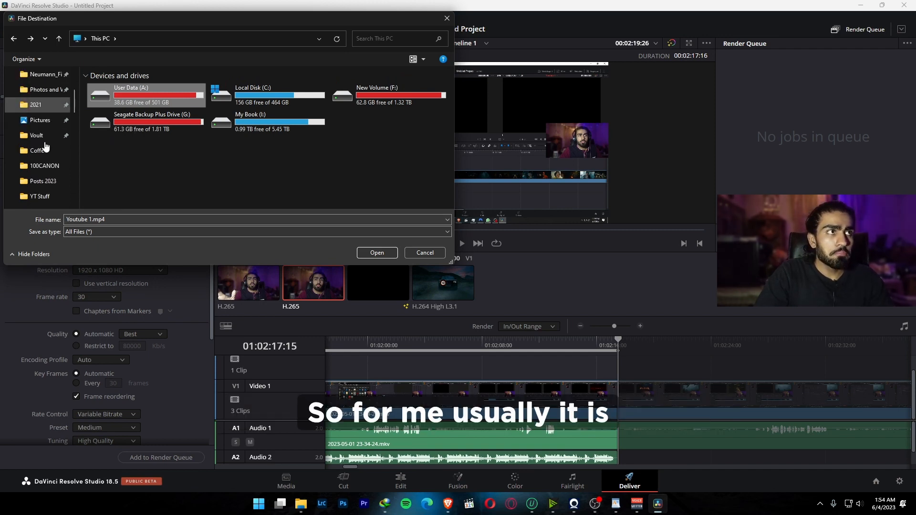
left_click(54, 184)
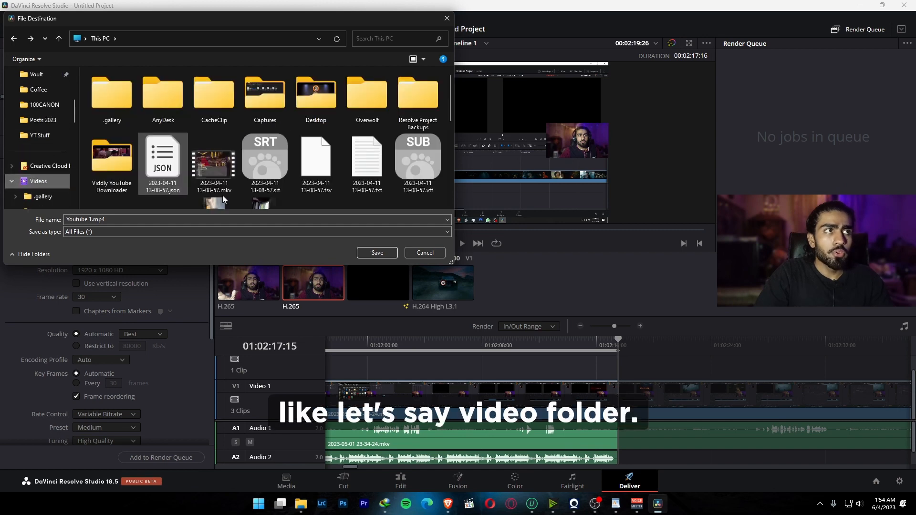
left_click(375, 252)
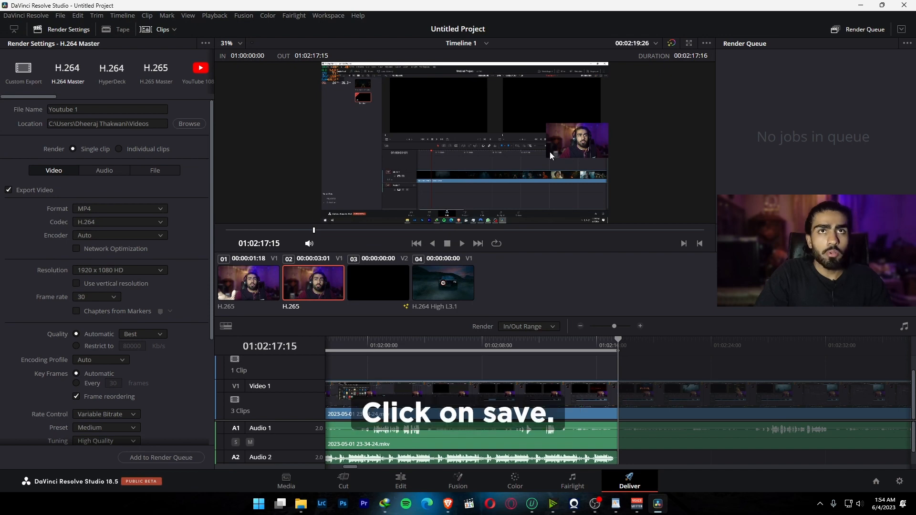
Add the export to the render queue and render the job
left_click(159, 457)
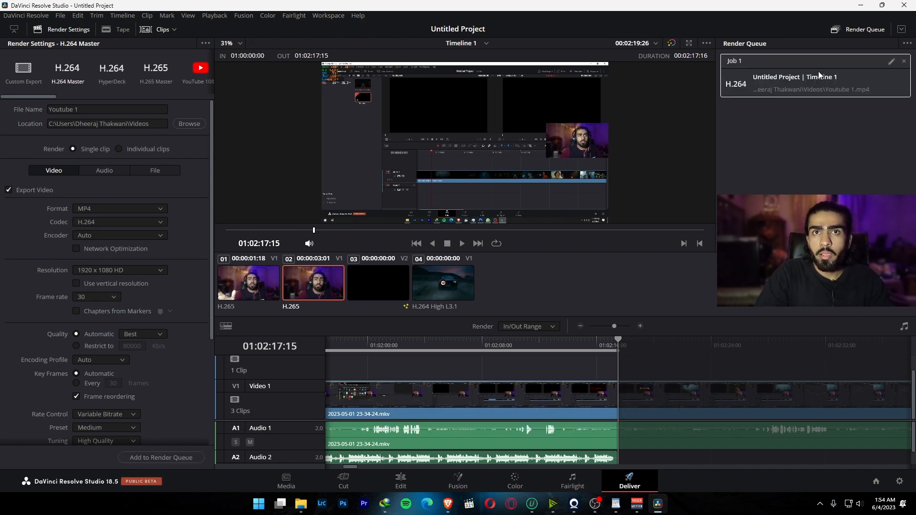
left_click(881, 301)
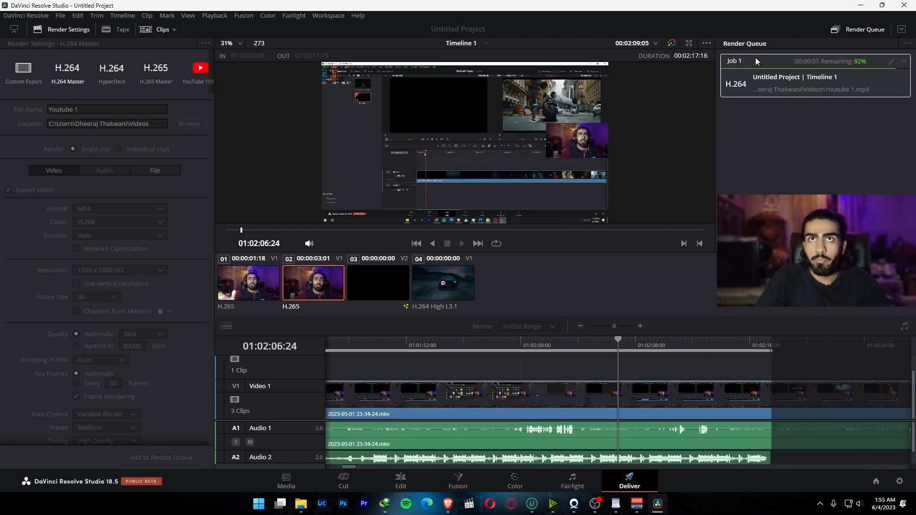
Open the rendered job's file location, play Youtube 1.mp4, skip ahead to about 00:33 to check it, and close the player
right_click(820, 84)
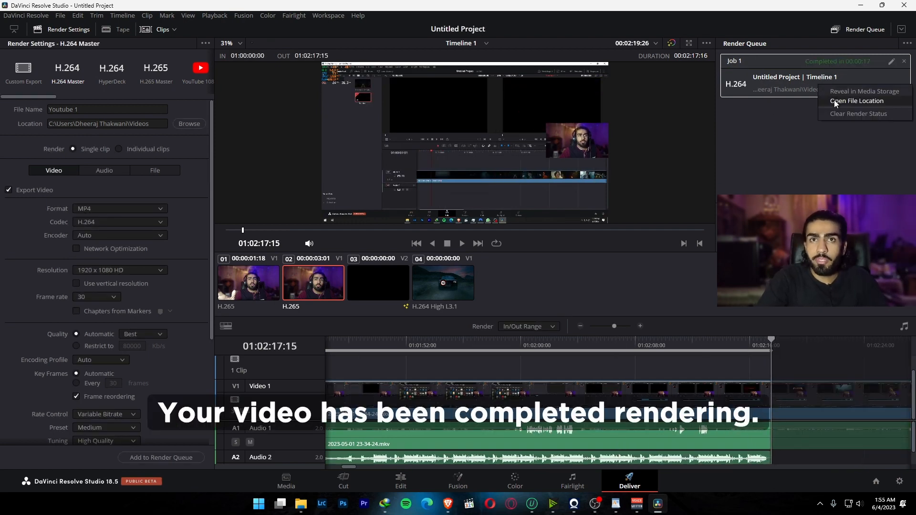
left_click(835, 101)
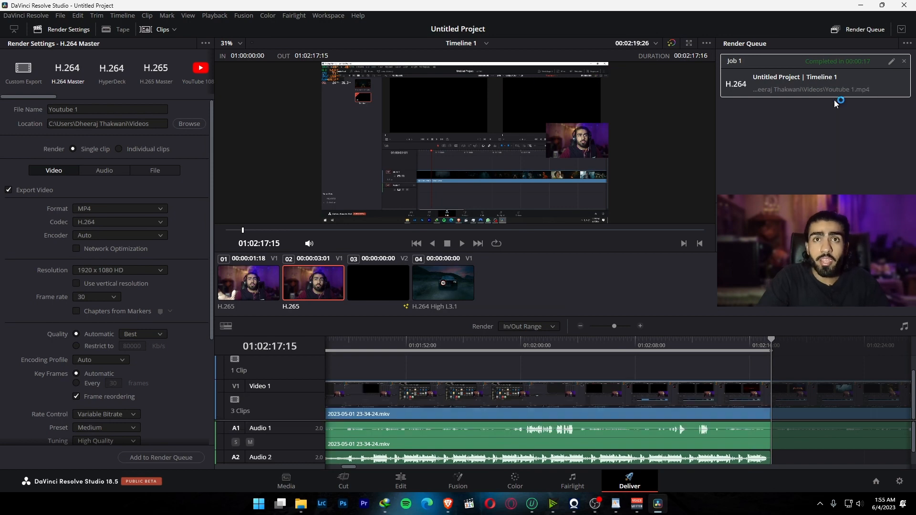
right_click(806, 90)
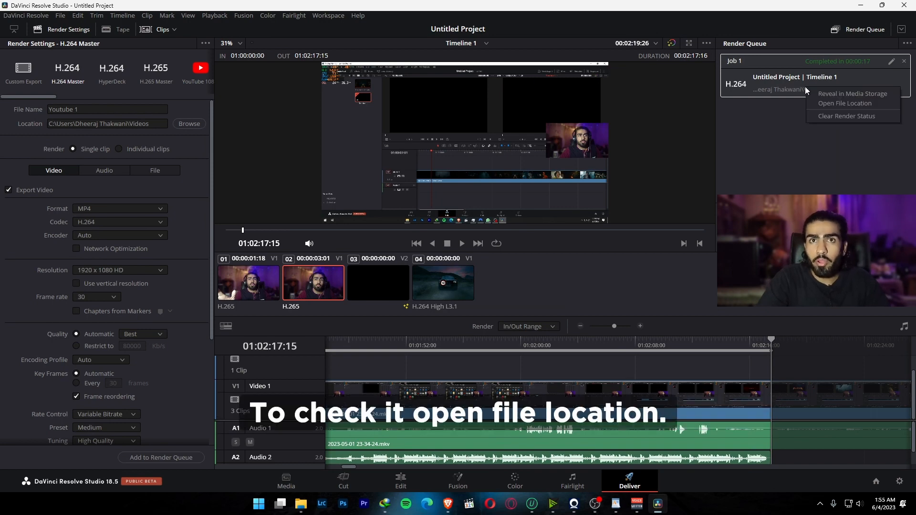
left_click(824, 104)
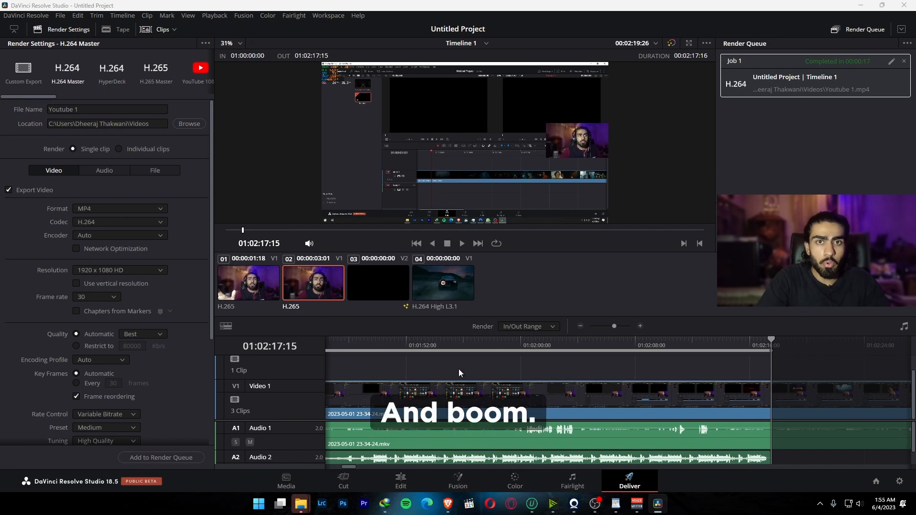
left_click(302, 506)
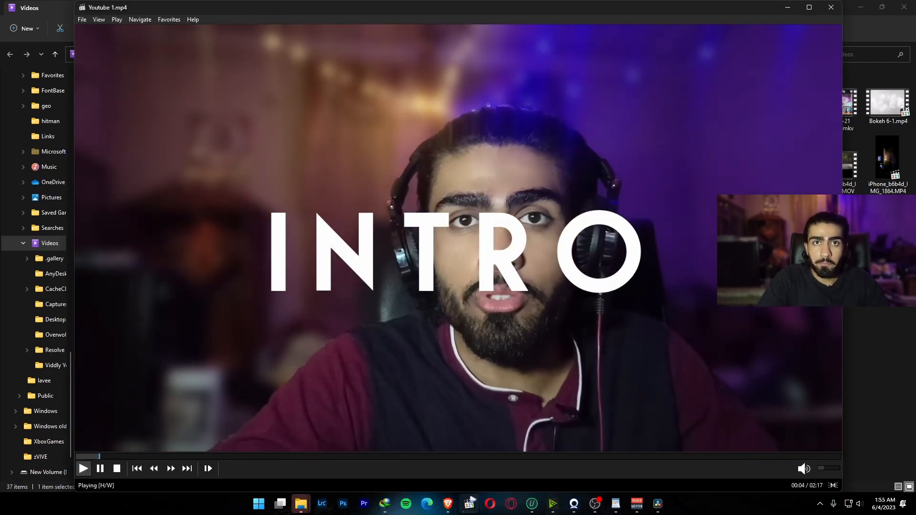
left_click(251, 456)
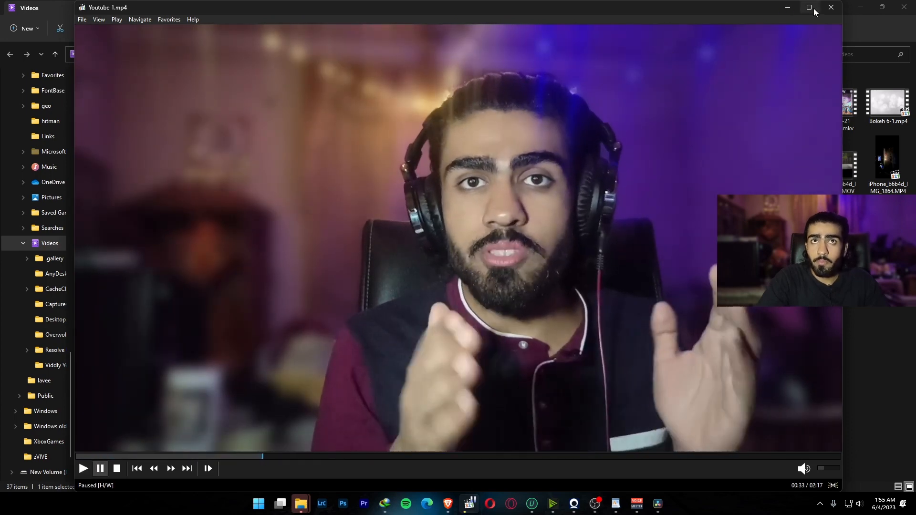
left_click(831, 7)
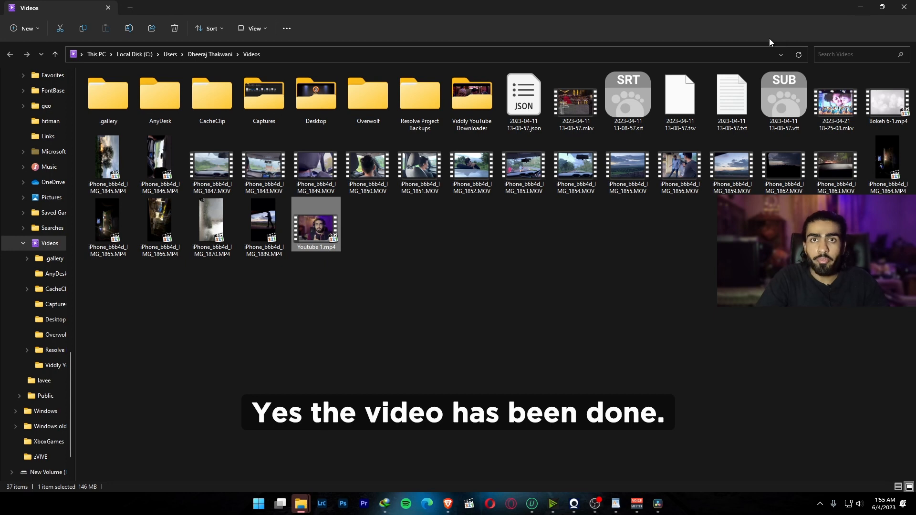